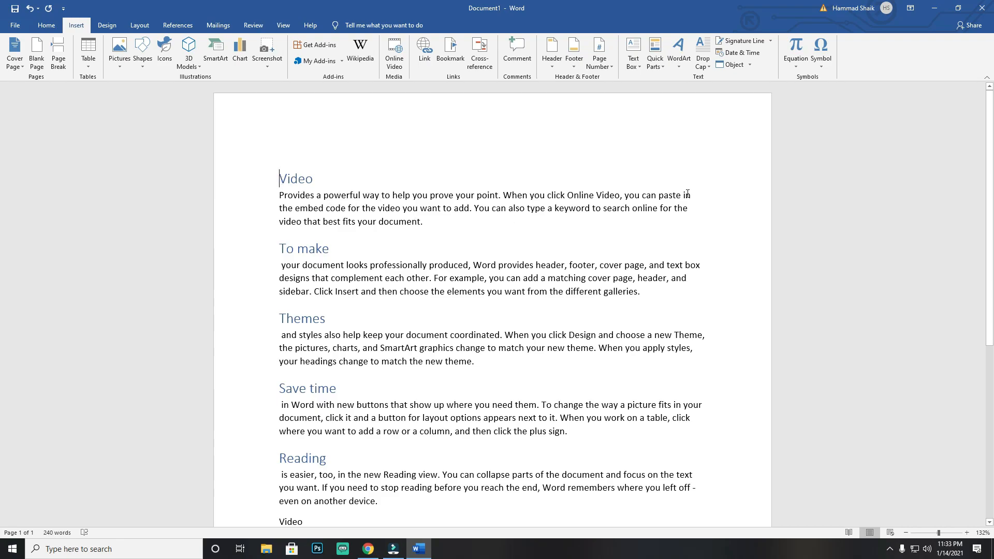
# Step: Link the word "Video" in the first paragraph to the existing document "Video provides a powerful way to help you prove your point"
pyautogui.moveTo(568, 195); pyautogui.dragTo(618, 196)
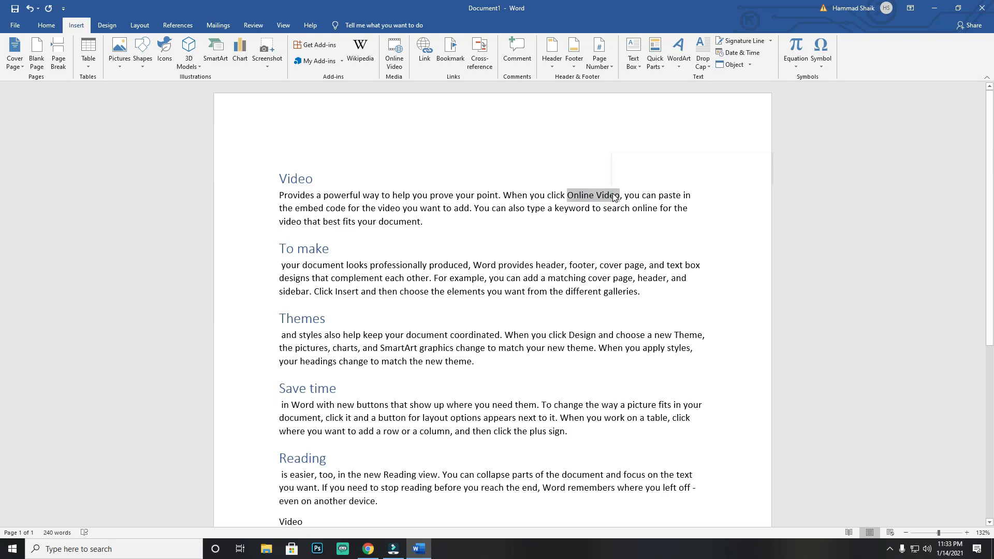
pyautogui.doubleClick(609, 195)
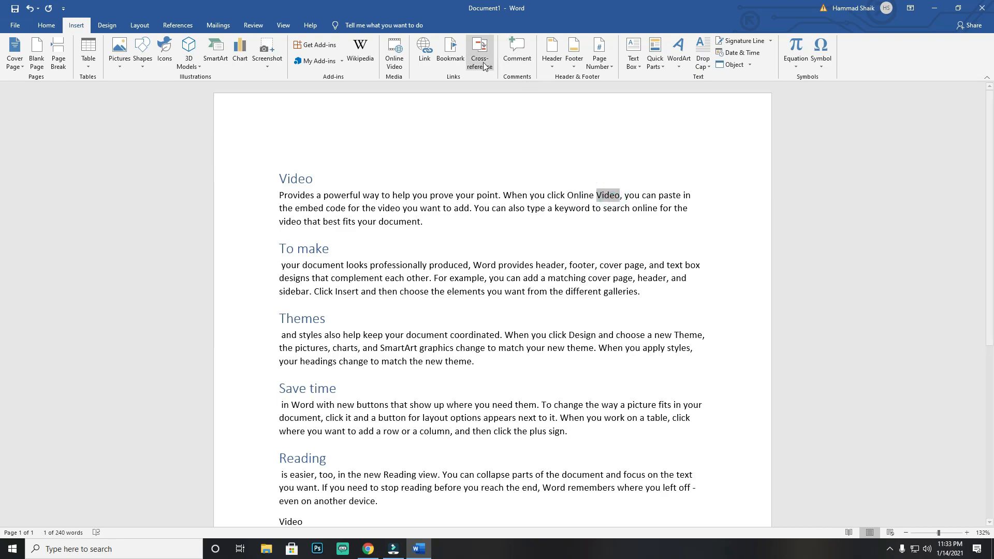
pyautogui.click(425, 60)
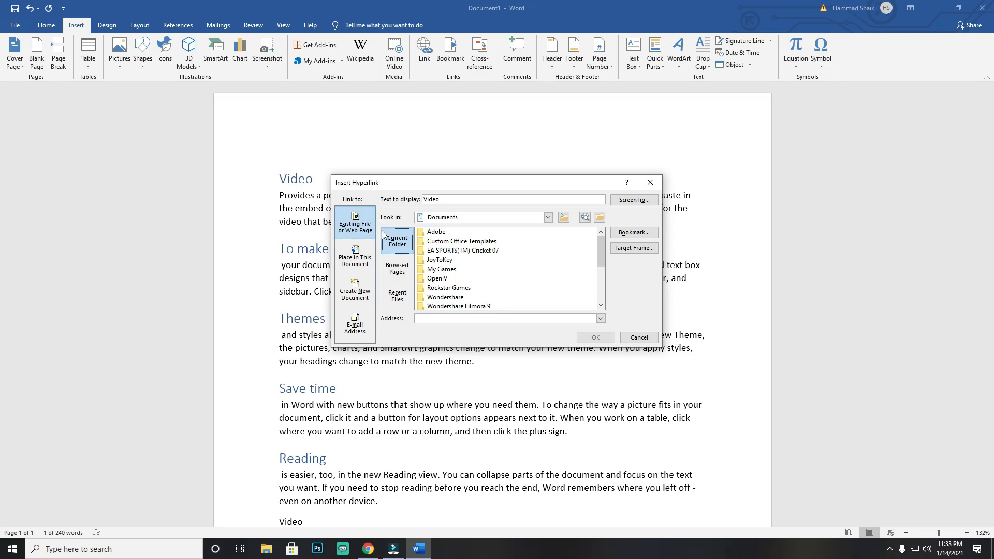
pyautogui.moveTo(602, 249); pyautogui.dragTo(601, 288)
pyautogui.click(466, 288)
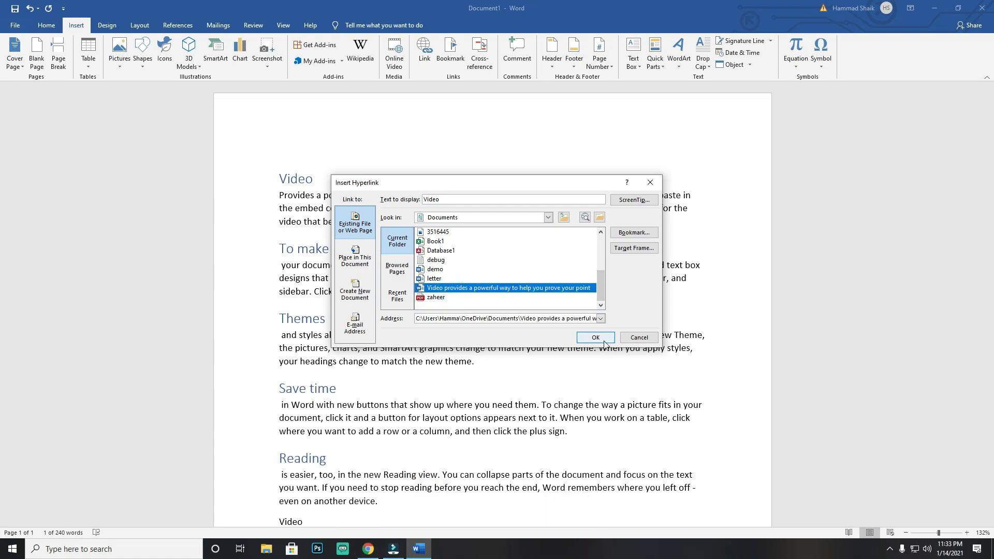
pyautogui.click(604, 341)
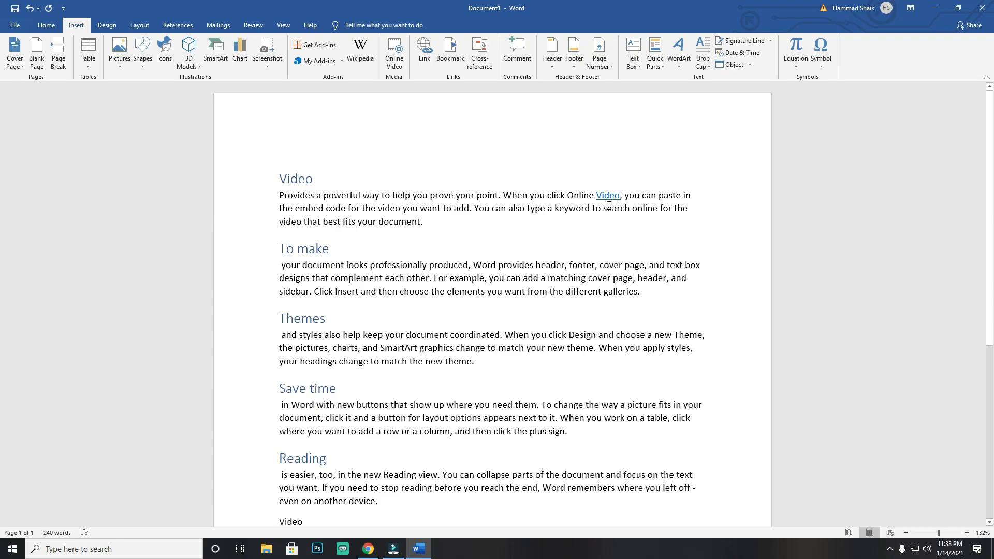
# Step: Follow the "Video" link in the first paragraph and allow the linked document to open
pyautogui.moveTo(607, 194)
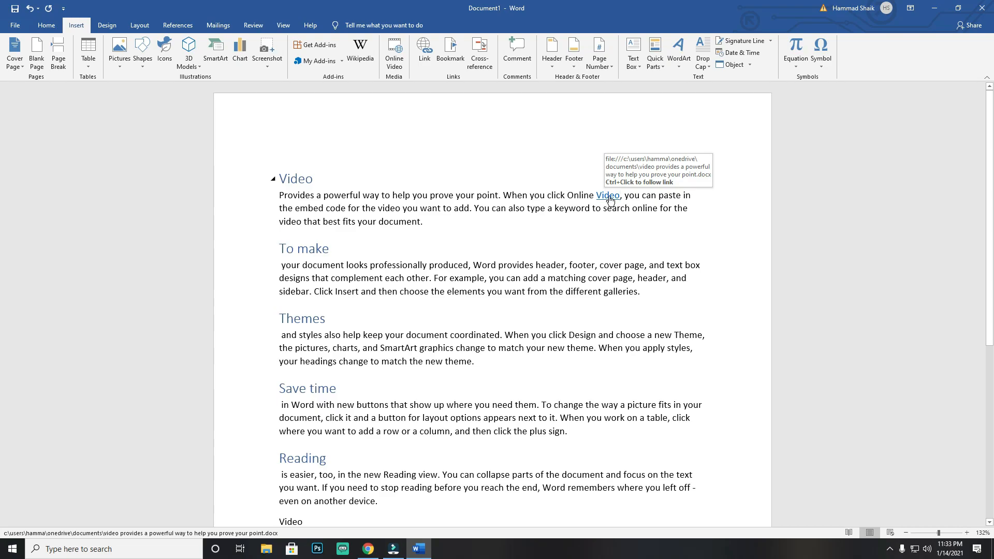
pyautogui.keyDown('ctrl'); pyautogui.click(610, 200); pyautogui.keyUp('ctrl')
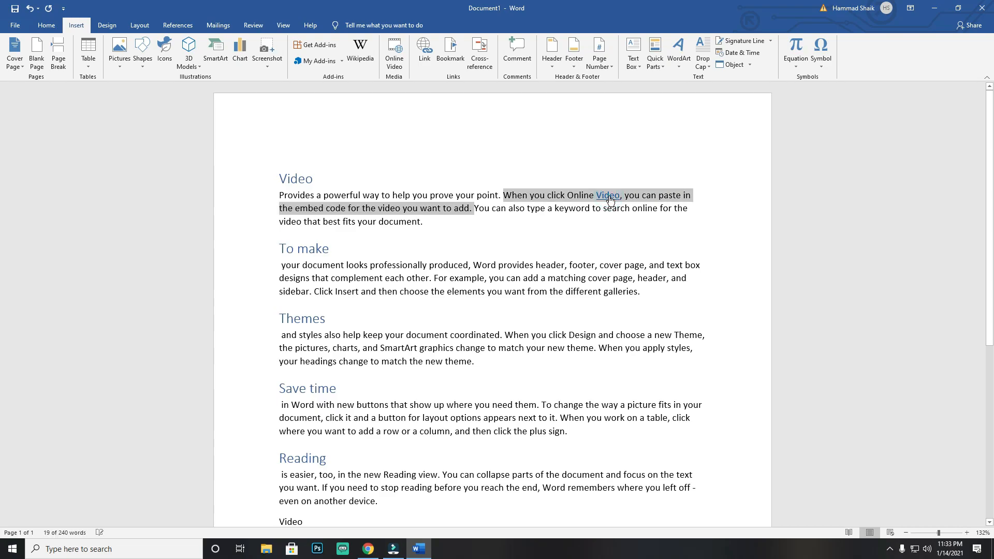
pyautogui.click(609, 200)
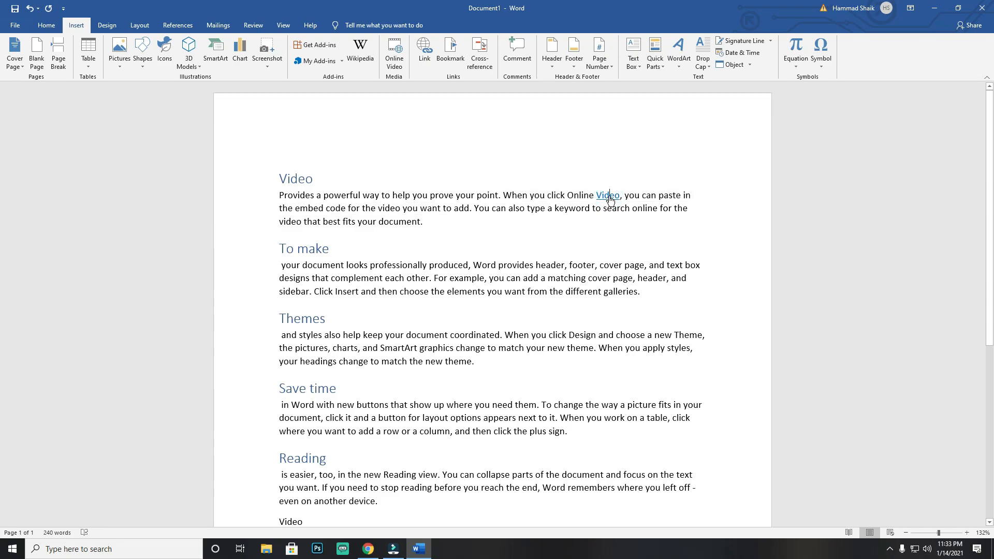
pyautogui.keyDown('ctrl'); pyautogui.click(610, 200); pyautogui.keyUp('ctrl')
pyautogui.click(465, 216)
pyautogui.moveTo(465, 216); pyautogui.dragTo(484, 214)
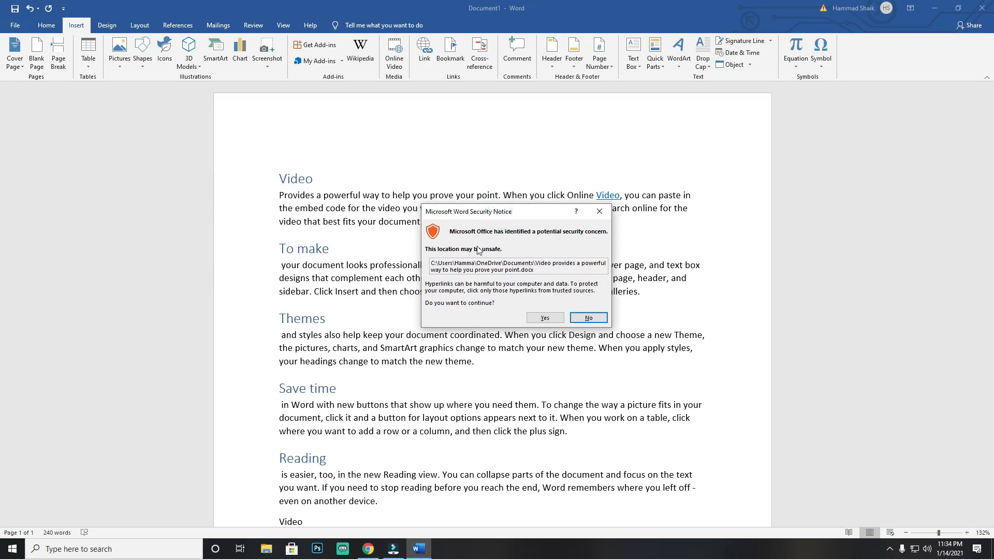
pyautogui.click(544, 318)
pyautogui.click(537, 336)
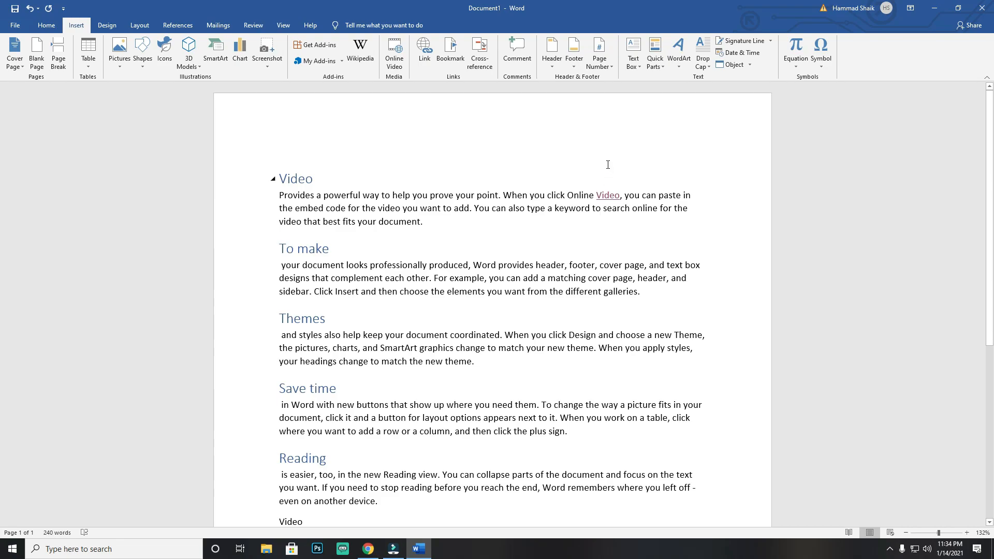
pyautogui.keyDown('ctrl'); pyautogui.click(611, 196); pyautogui.keyUp('ctrl')
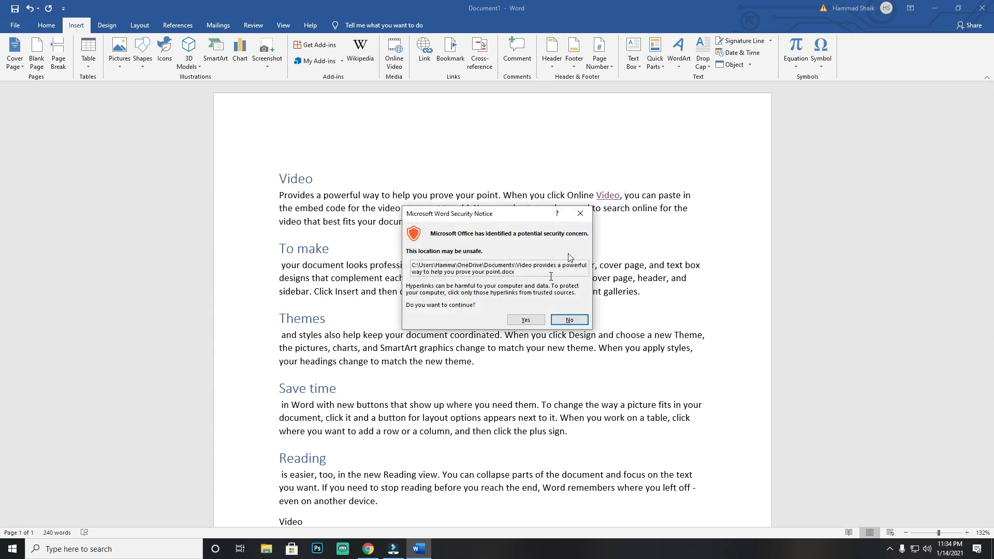
pyautogui.click(526, 320)
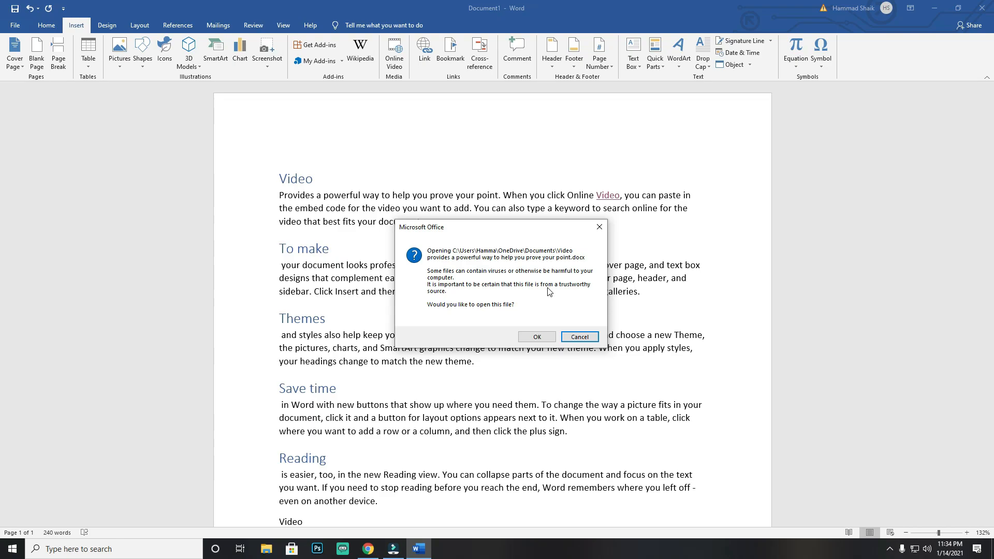
pyautogui.click(550, 337)
# Step: Edit the first paragraph's "Video" hyperlink so it points to the existing file demo in Documents
pyautogui.doubleClick(608, 195)
pyautogui.click(424, 52)
pyautogui.scroll(-2, 471, 297)
pyautogui.click(470, 296)
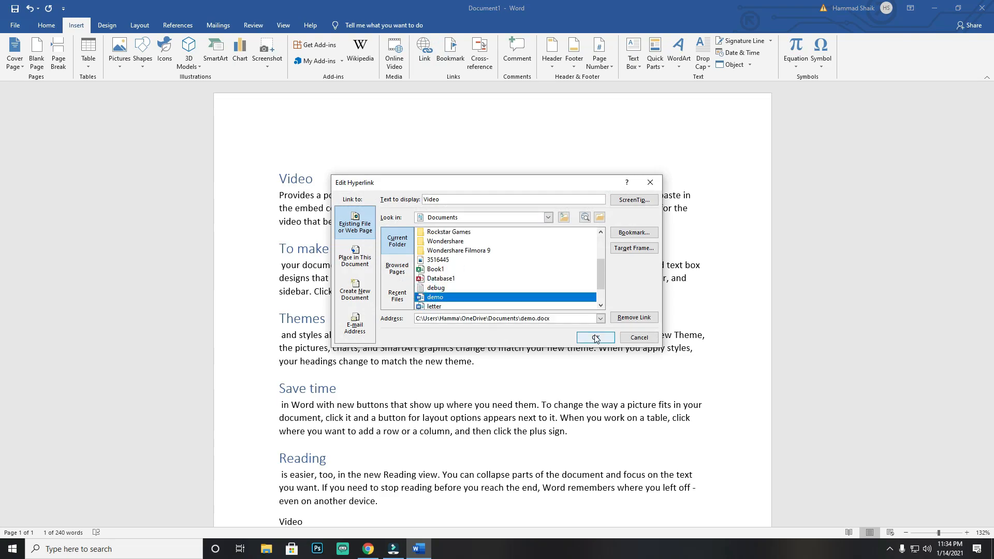
pyautogui.click(595, 338)
# Step: Follow the "Video" link to open the demo document, look through it, and minimize it
pyautogui.keyDown('ctrl'); pyautogui.click(611, 199); pyautogui.keyUp('ctrl')
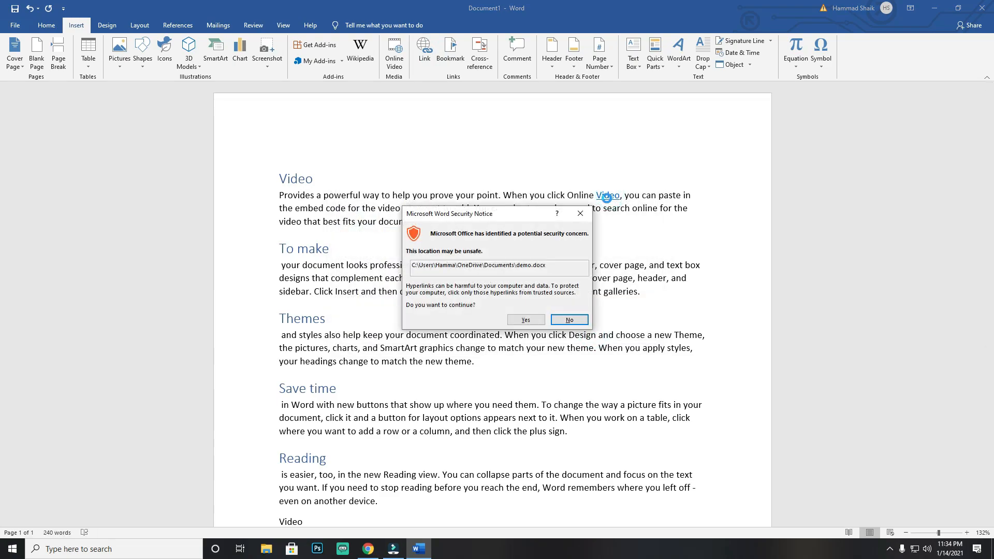
pyautogui.click(529, 324)
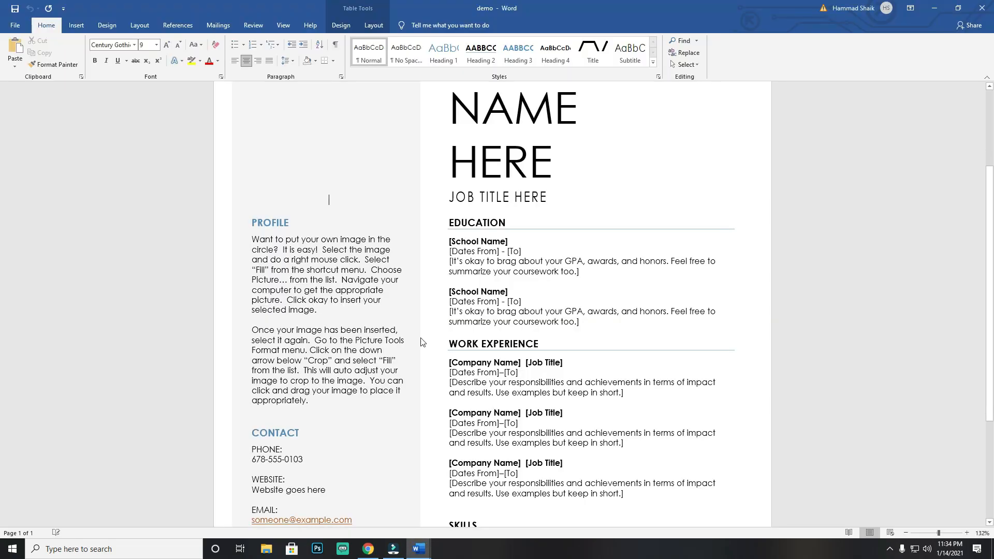
pyautogui.scroll(-2, 532, 216)
pyautogui.scroll(-1, 532, 217)
pyautogui.scroll(5, 532, 216)
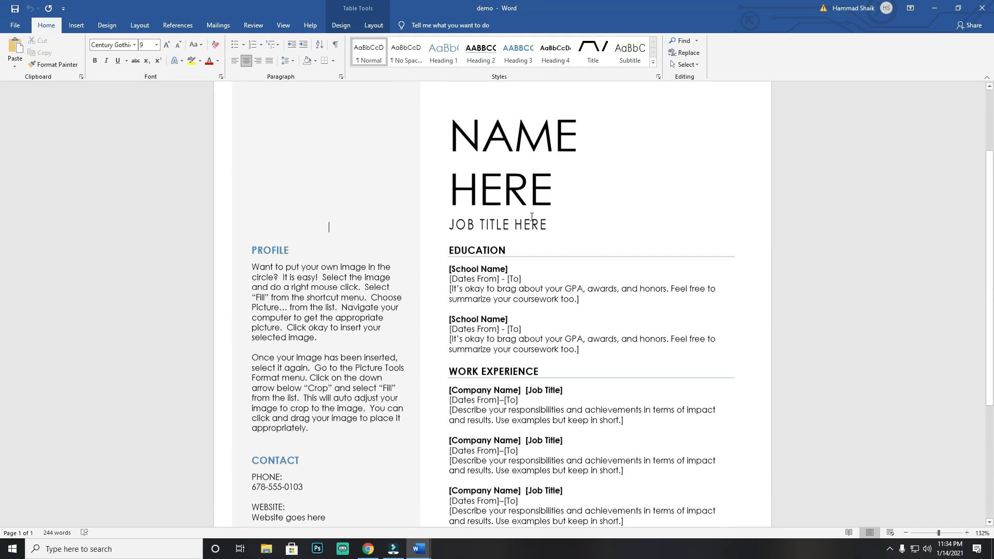
pyautogui.click(934, 8)
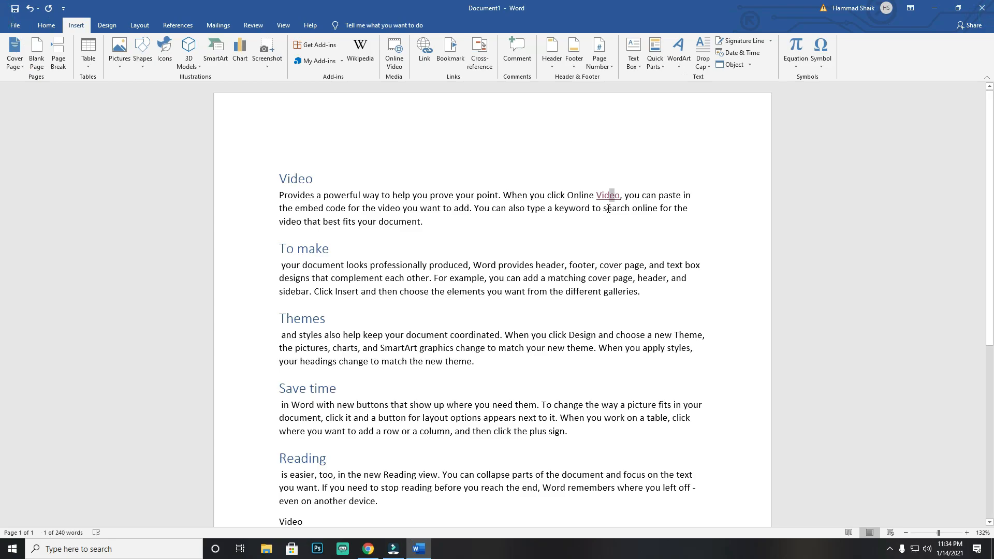
# Step: Retarget the first paragraph's "Video" hyperlink to the Video heading in this document and follow it
pyautogui.click(422, 52)
pyautogui.moveTo(489, 182); pyautogui.dragTo(721, 171)
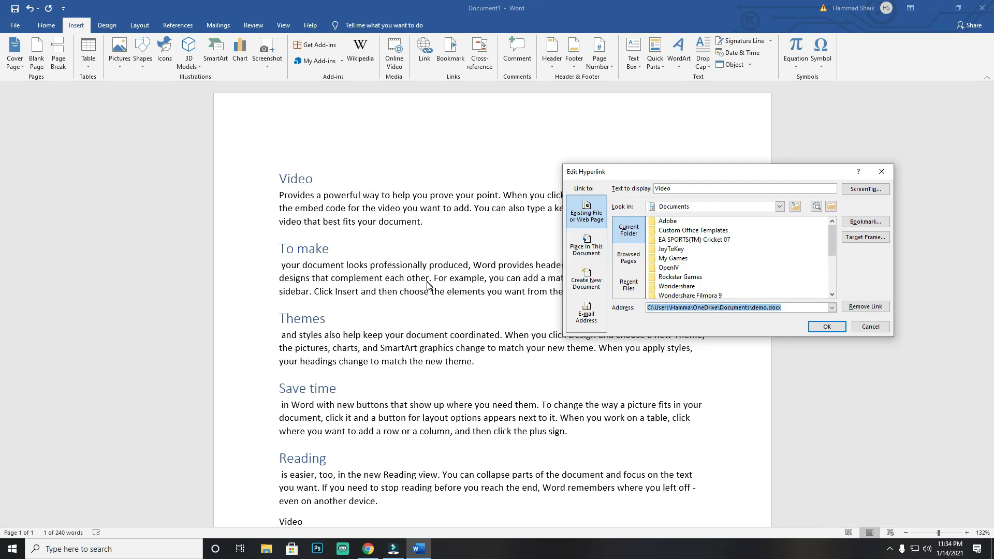
pyautogui.click(587, 252)
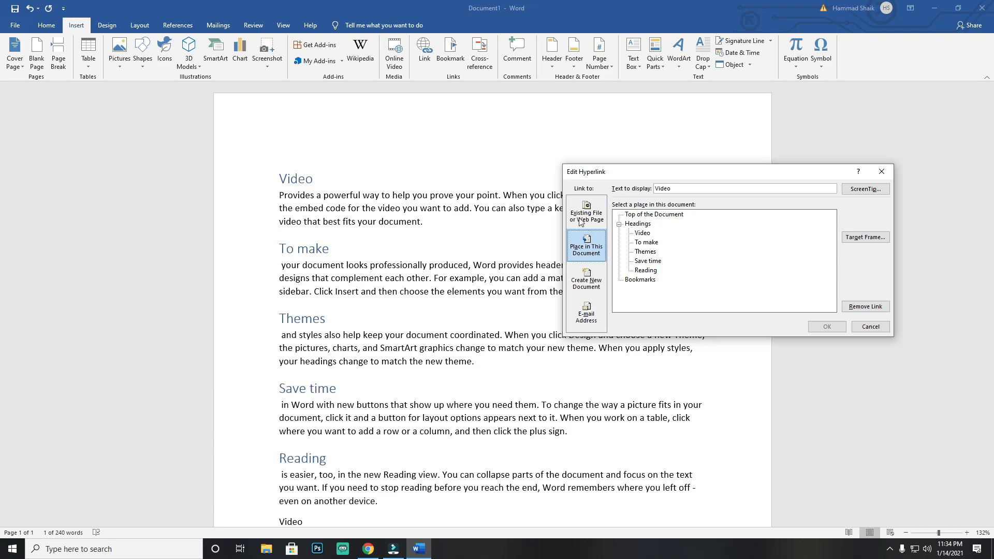
pyautogui.moveTo(628, 172); pyautogui.dragTo(733, 153)
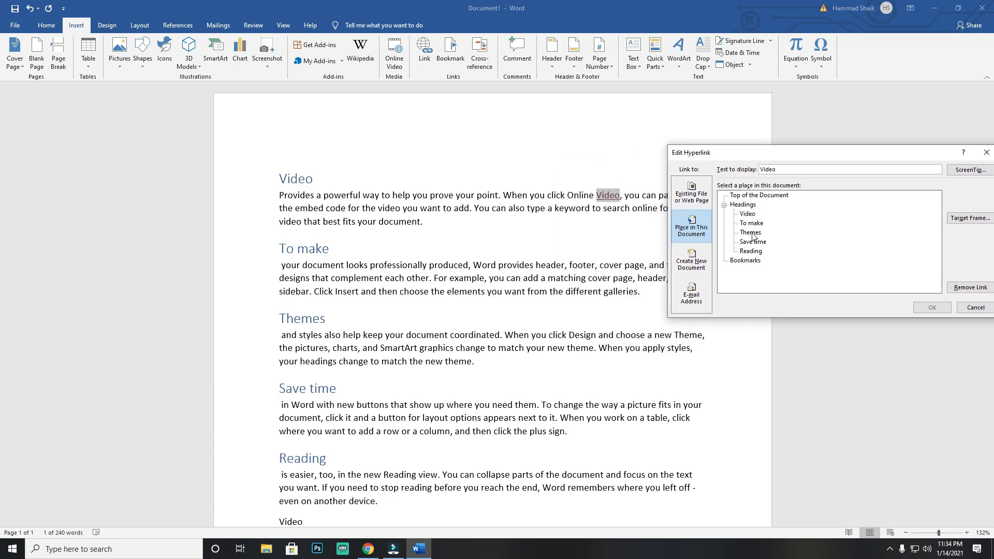
pyautogui.moveTo(758, 154); pyautogui.dragTo(593, 169)
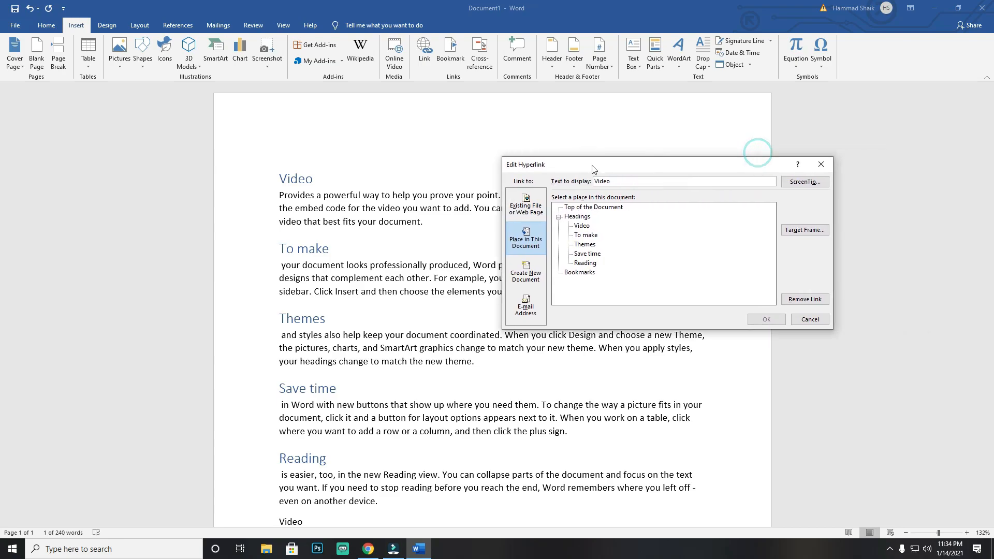
pyautogui.click(581, 226)
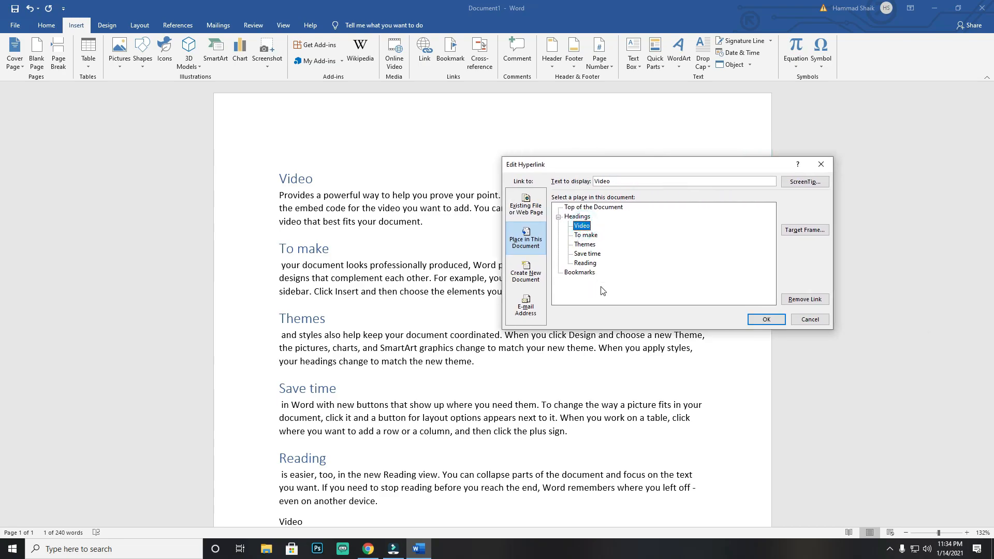
pyautogui.click(769, 320)
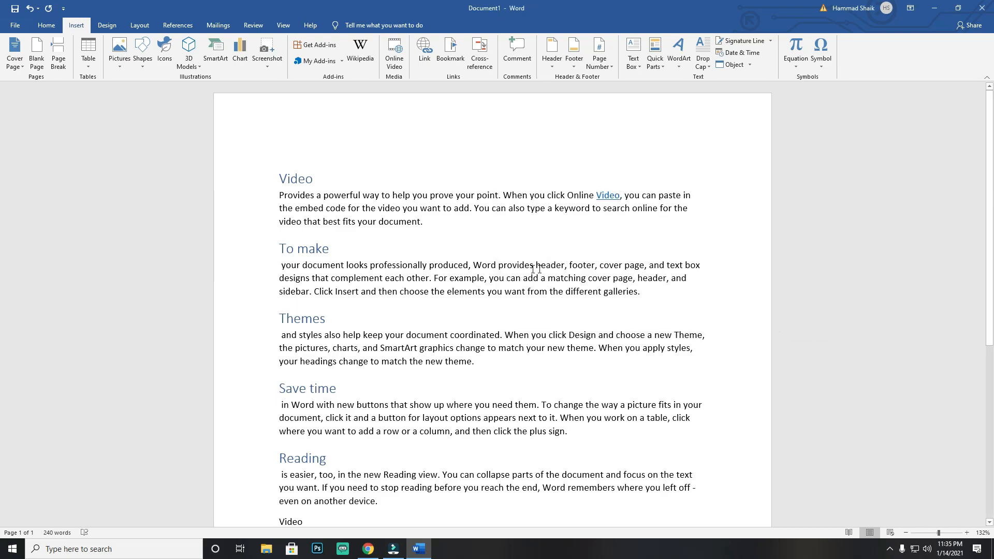
pyautogui.keyDown('ctrl'); pyautogui.click(608, 197); pyautogui.keyUp('ctrl')
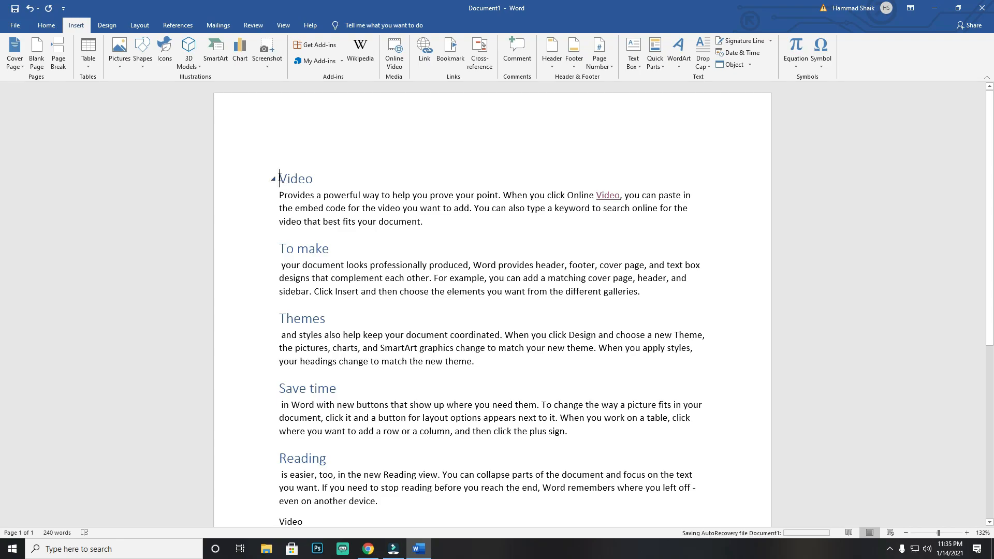
# Step: Link the word "Video" at the end of the document to the Video heading and follow the link
pyautogui.scroll(-3, 299, 430)
pyautogui.doubleClick(303, 427)
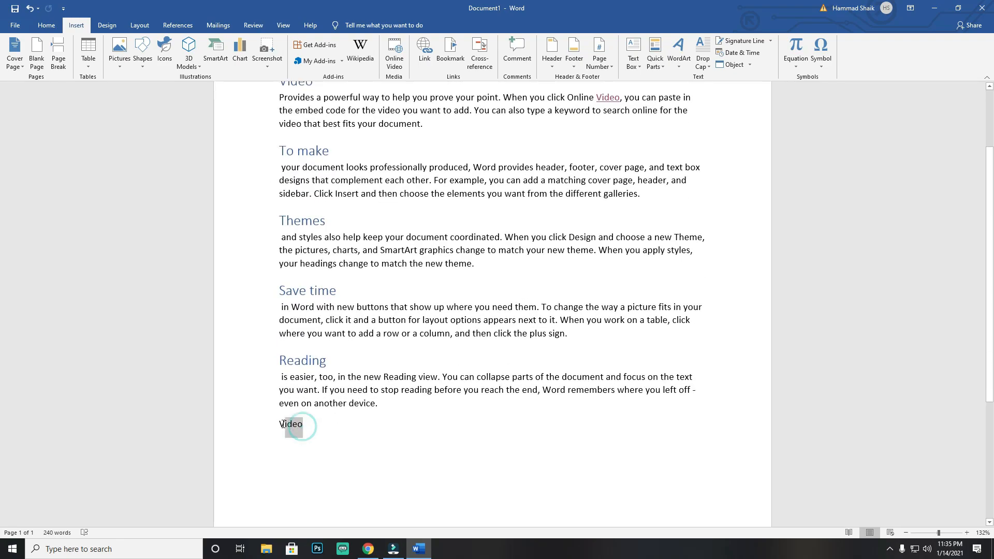
pyautogui.click(425, 52)
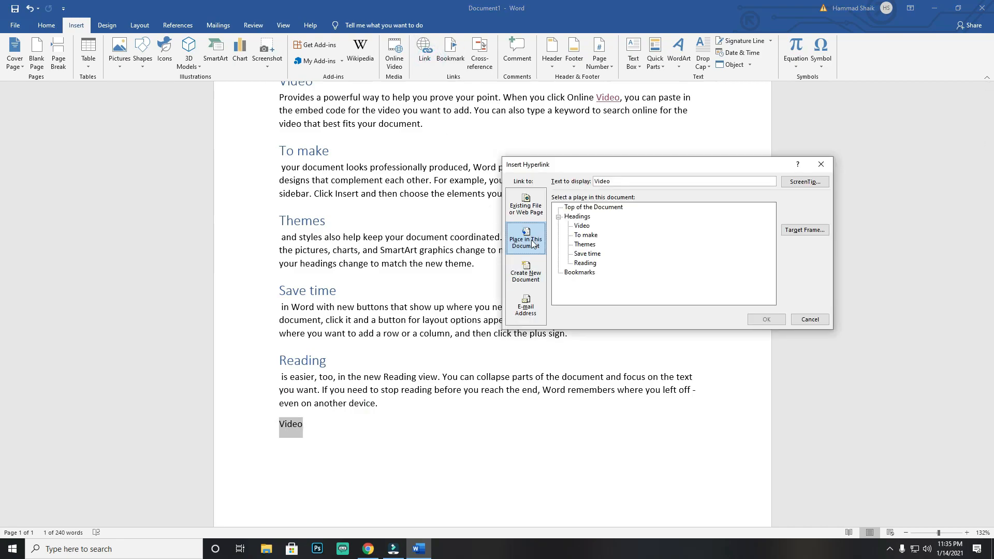
pyautogui.click(582, 226)
pyautogui.click(760, 320)
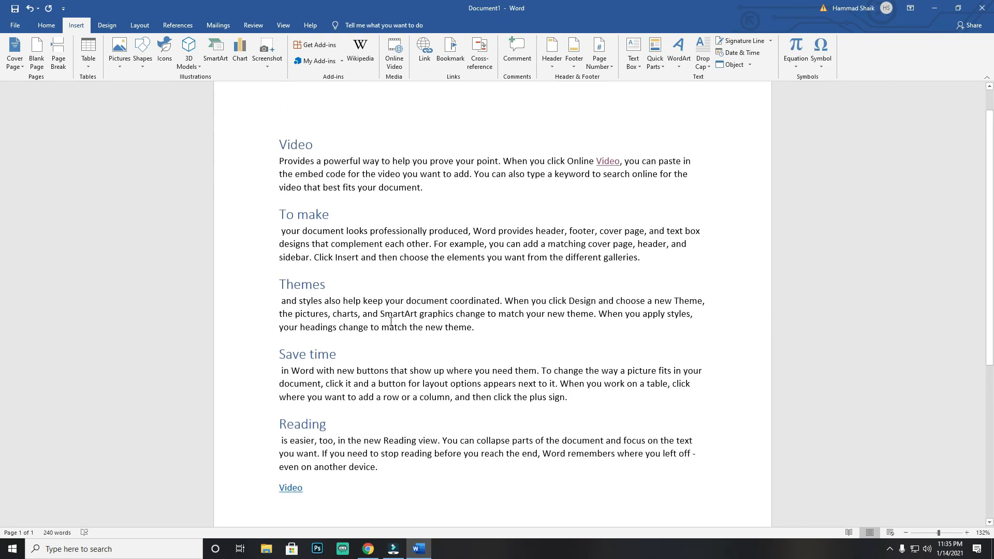
pyautogui.scroll(-1, 400, 299)
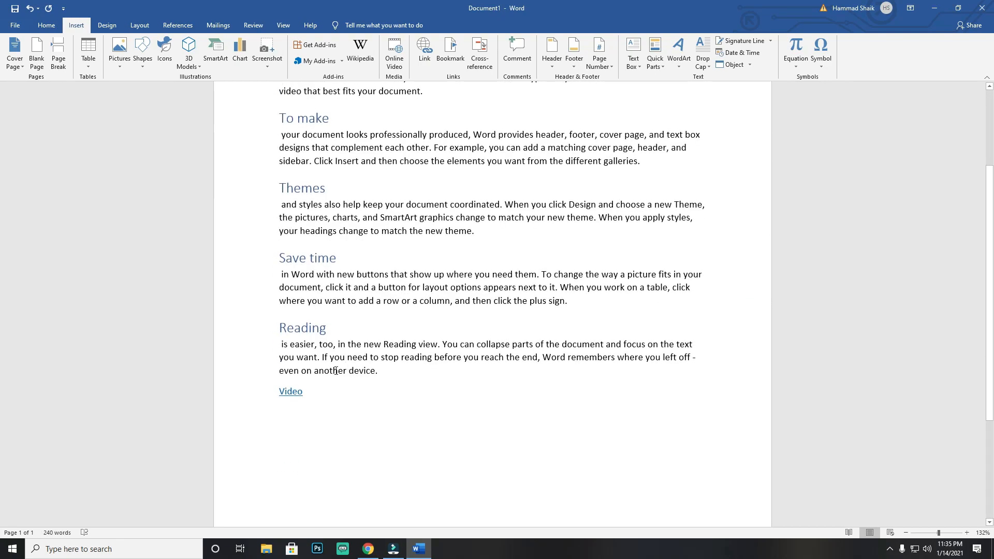
pyautogui.keyDown('ctrl'); pyautogui.click(293, 392); pyautogui.keyUp('ctrl')
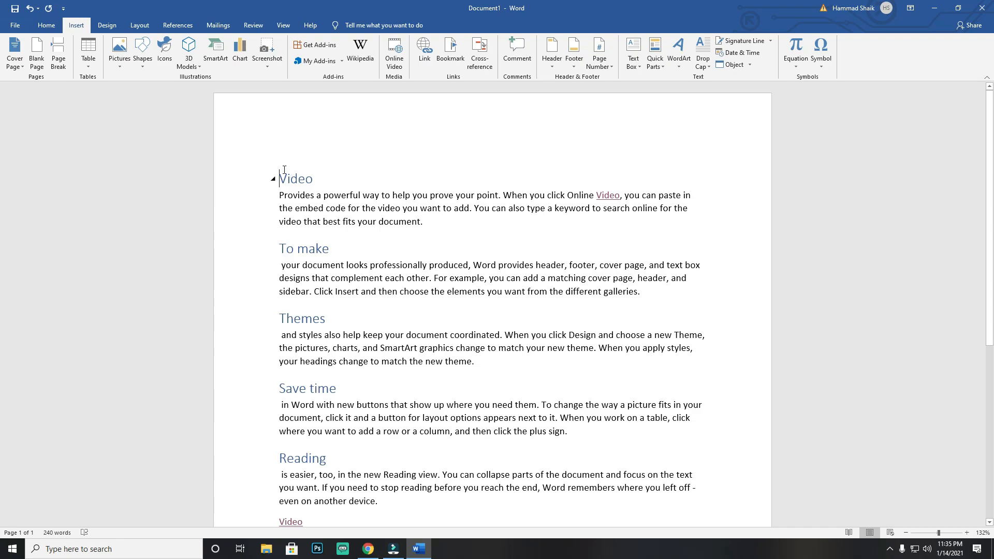
pyautogui.click(425, 51)
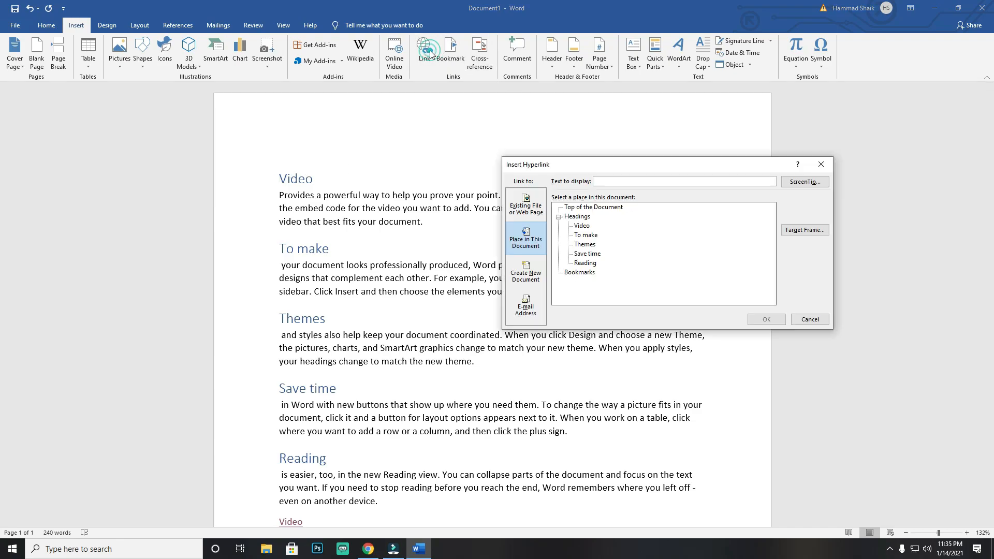
pyautogui.click(529, 280)
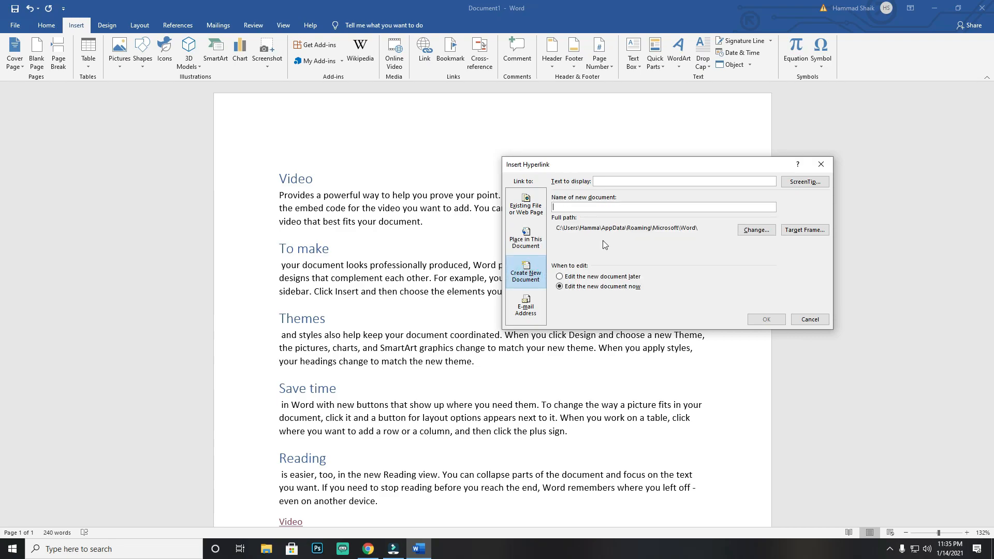
pyautogui.click(622, 209)
pyautogui.write('link')
pyautogui.click(697, 229)
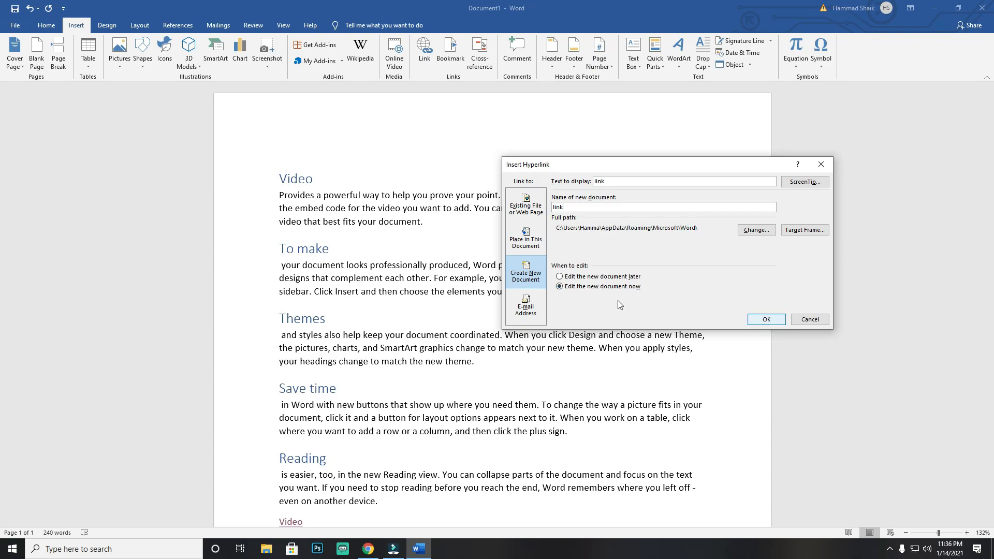
pyautogui.click(821, 164)
# Step: Link the word "prove" in the first paragraph to a new document named link, set to be edited now
pyautogui.doubleClick(447, 196)
pyautogui.click(433, 58)
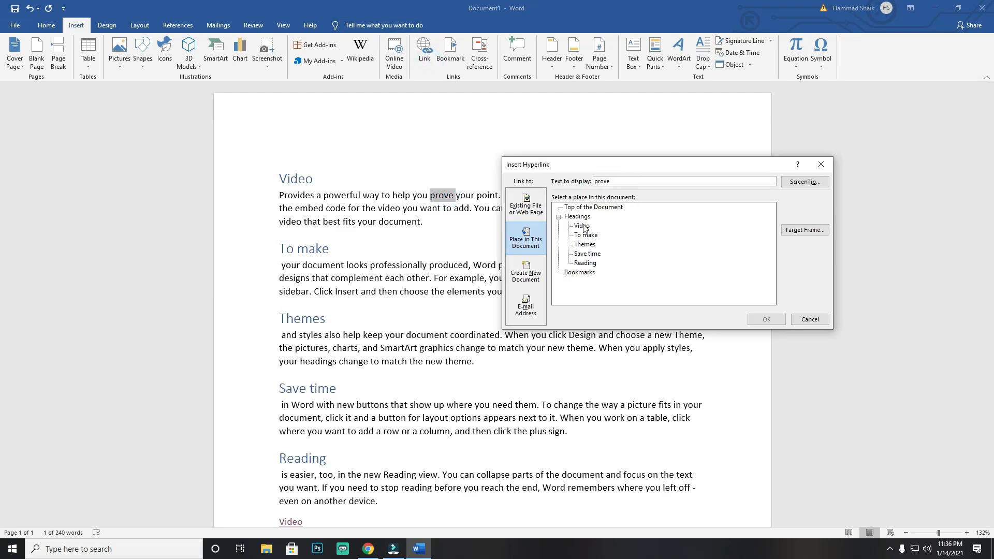
pyautogui.click(527, 273)
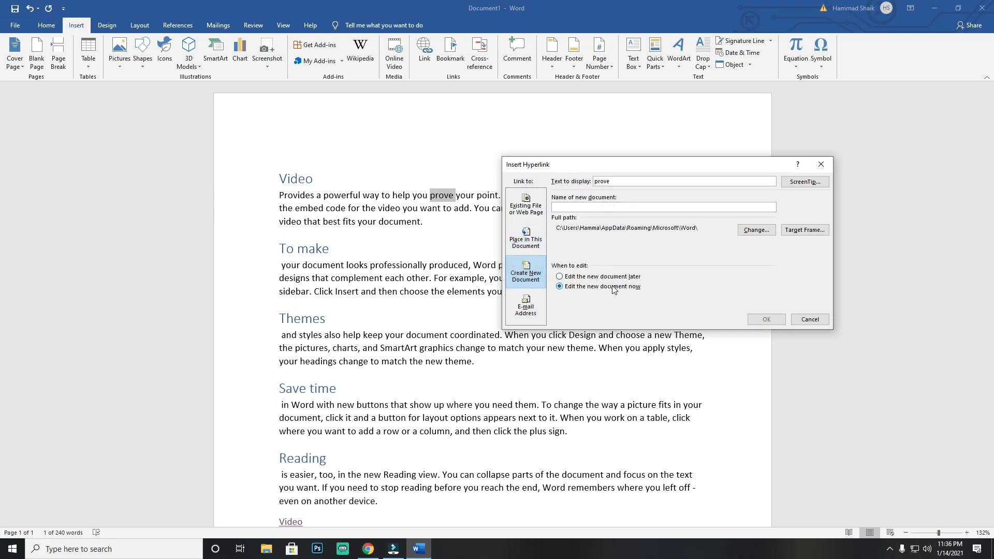
pyautogui.write('l')
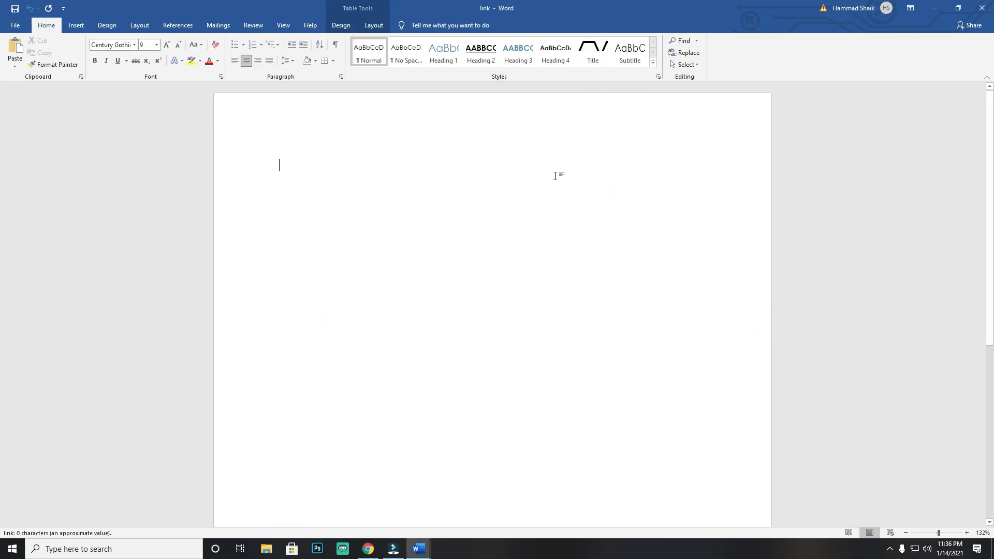
# Step: Enter "THIS IS A LINK FILE" in the new link document and close it
pyautogui.moveTo(442, 8); pyautogui.dragTo(605, 173)
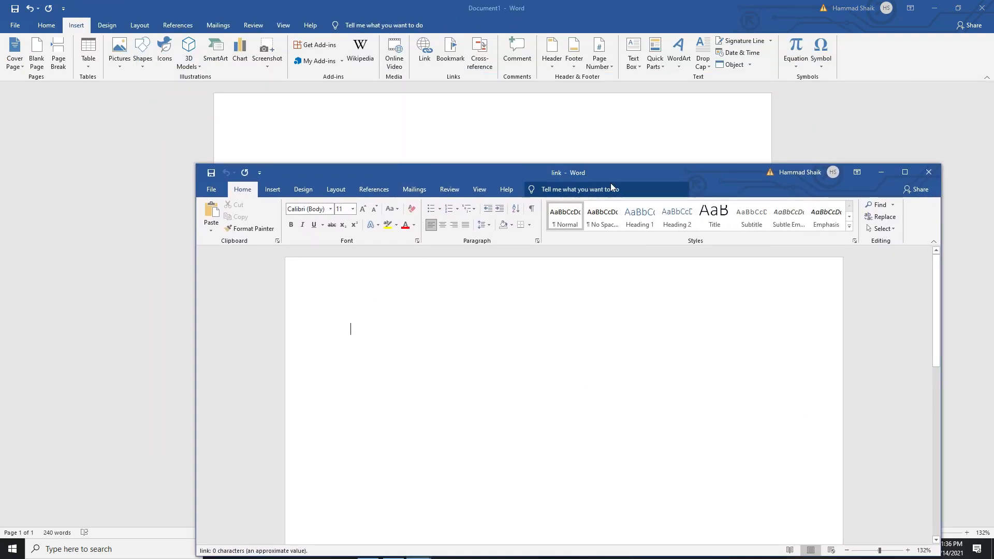
pyautogui.write('THIS IS A LINK')
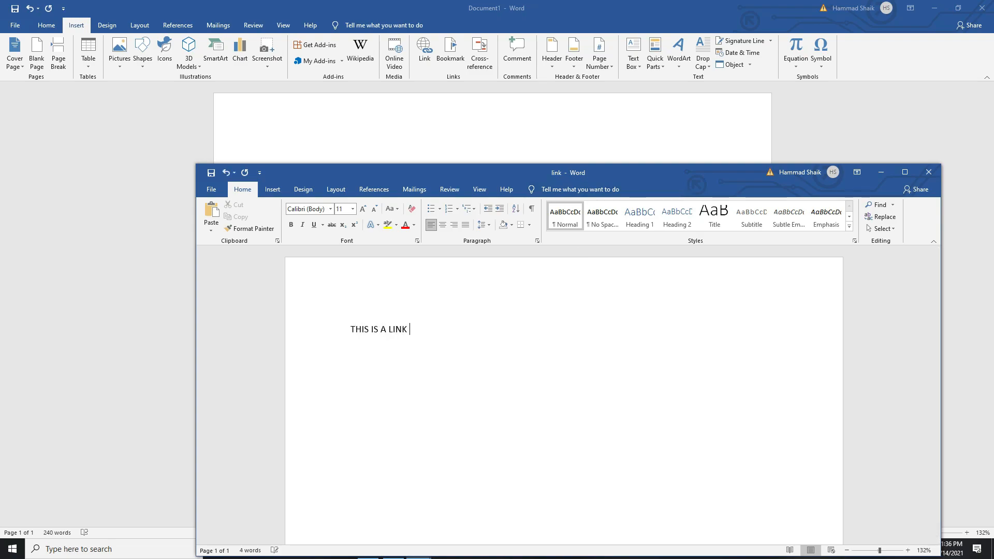
pyautogui.write(' FILE')
pyautogui.click(929, 172)
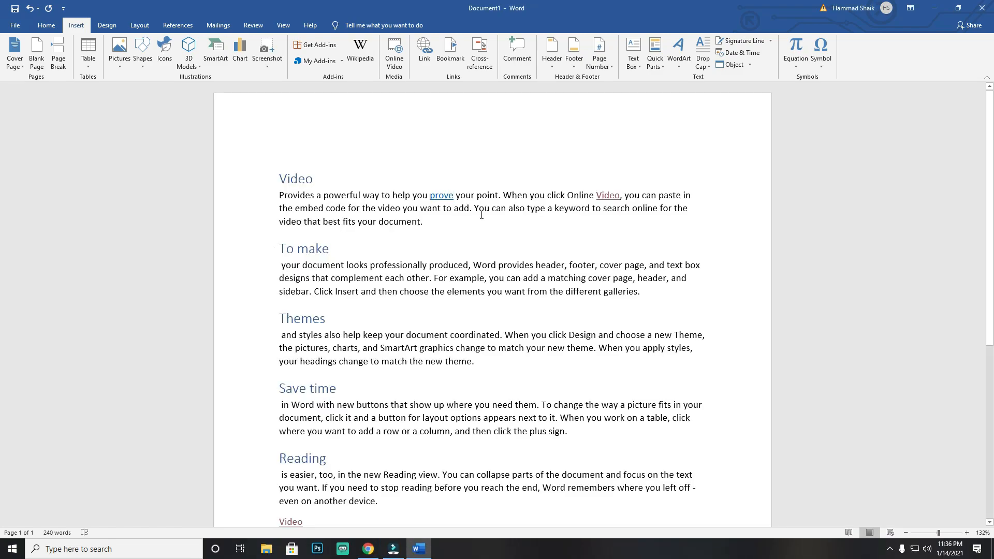
# Step: Follow the "prove" link, accepting the security notice, and close the opened link document
pyautogui.keyDown('ctrl'); pyautogui.click(446, 196); pyautogui.keyUp('ctrl')
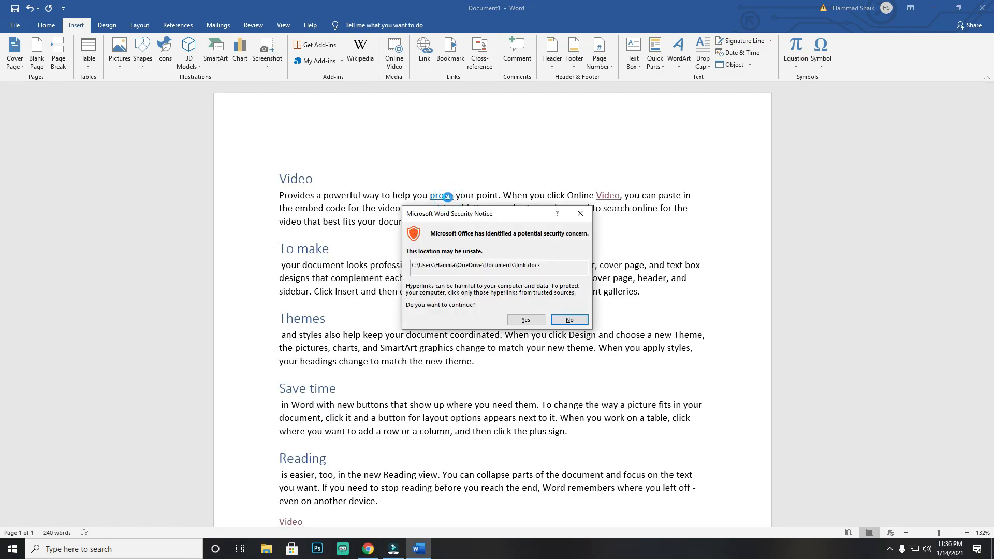
pyautogui.click(525, 320)
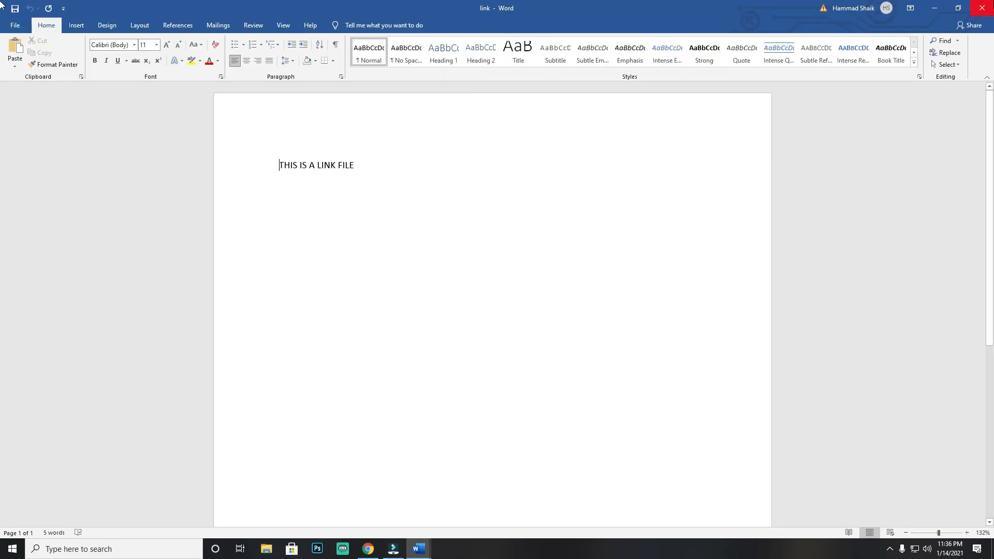
pyautogui.click(982, 8)
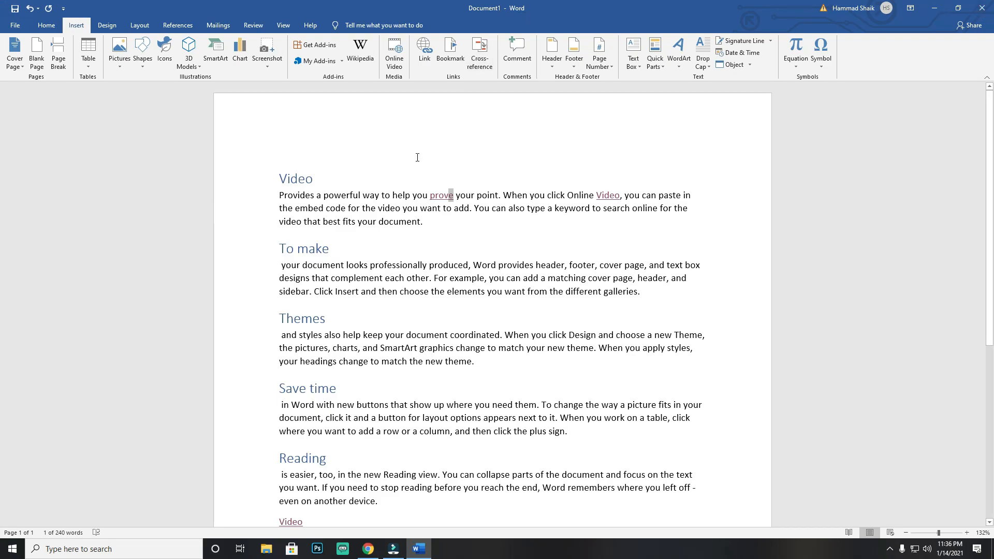
# Step: Add the text EMAIL on a new line below the "Video" link at the end of the document
pyautogui.scroll(-3, 316, 424)
pyautogui.click(316, 424)
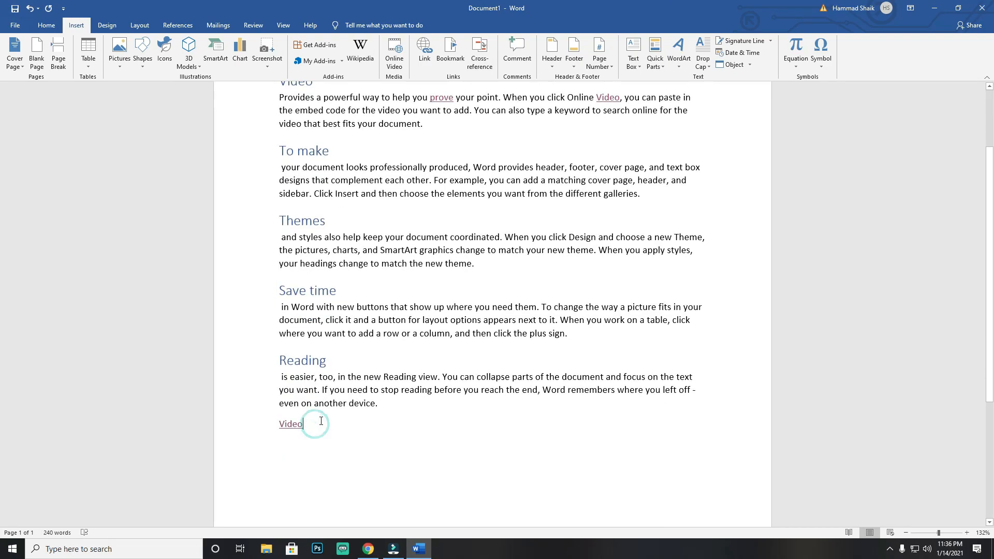
pyautogui.press('Return')
pyautogui.write('EMAIL')
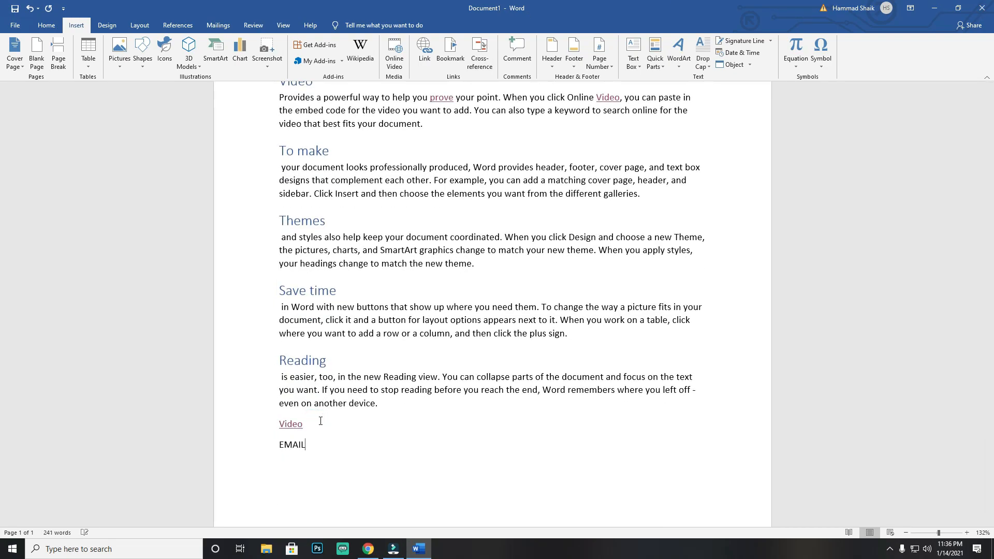
# Step: Start an e-mail address hyperlink on the word EMAIL and enter the recipient's e-mail address
pyautogui.moveTo(314, 445); pyautogui.dragTo(279, 448)
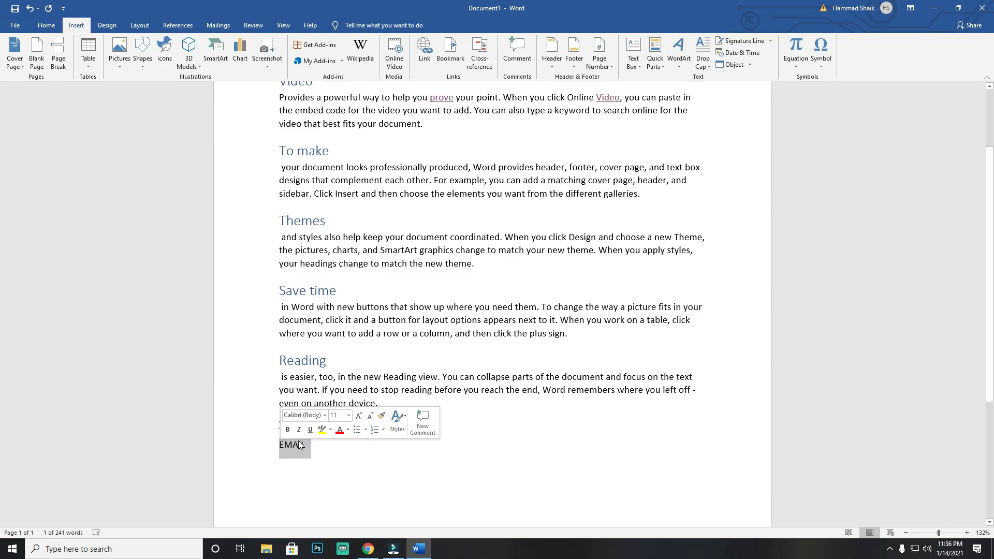
pyautogui.click(426, 58)
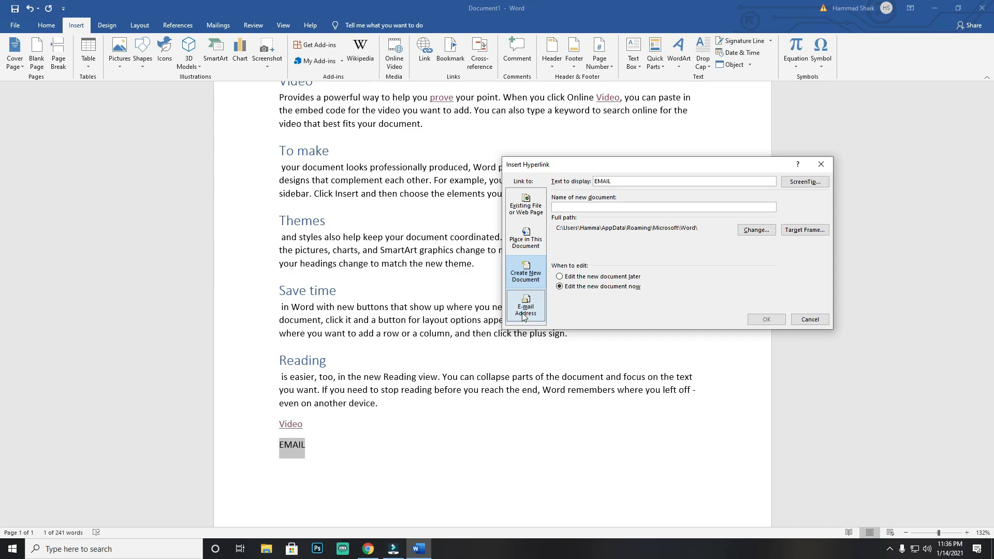
pyautogui.click(524, 310)
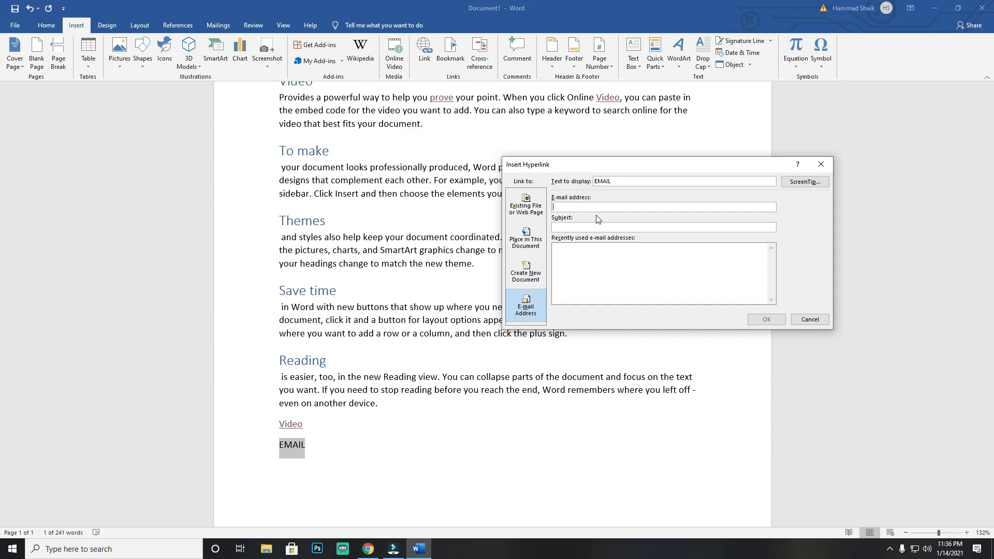
pyautogui.click(611, 207)
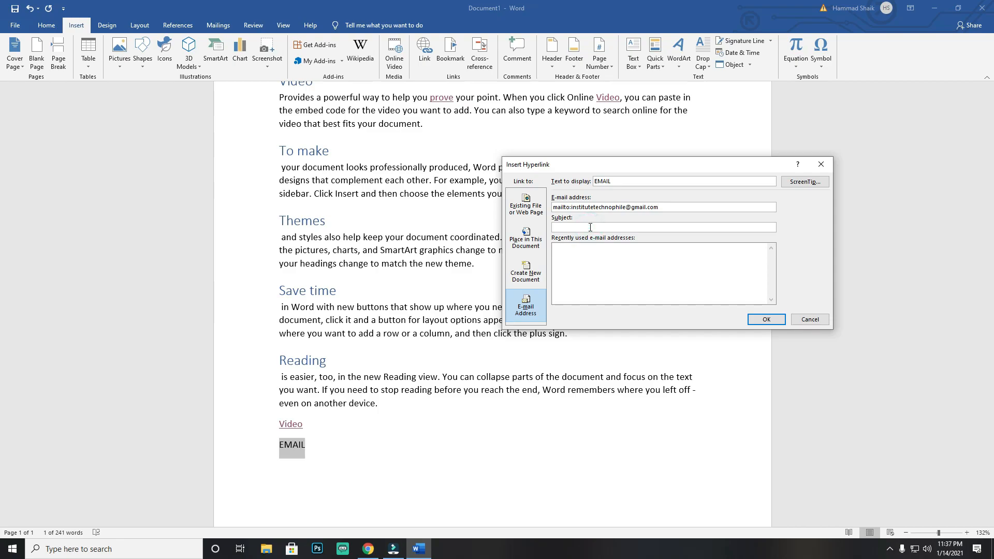
# Step: Set the e-mail link's subject to "ABOUT BOOK" and insert the hyperlink
pyautogui.write('ABOUT BOOK')
pyautogui.click(765, 319)
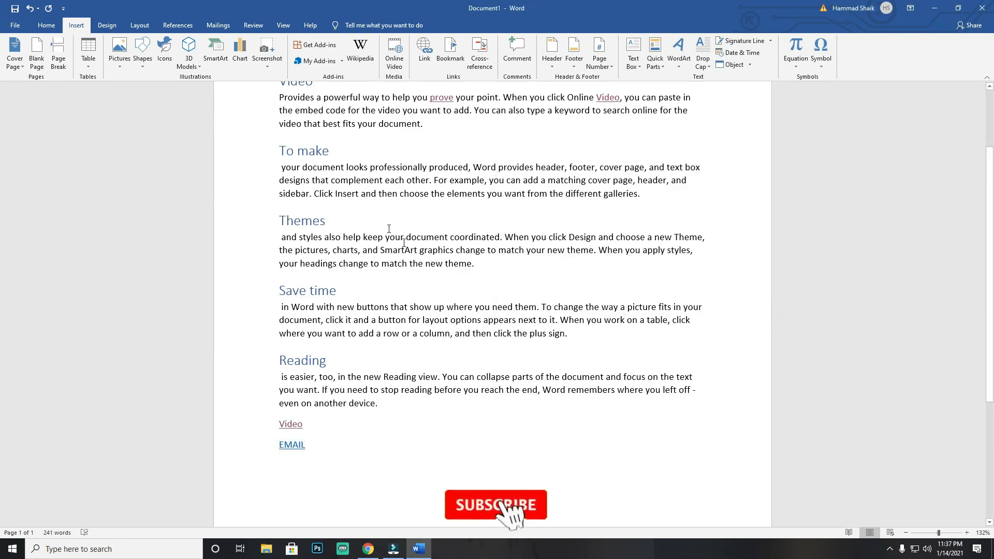
# Step: Follow the EMAIL link to check the prefilled message in Mail, and close the mail window
pyautogui.scroll(2, 388, 228)
pyautogui.scroll(-3, 392, 202)
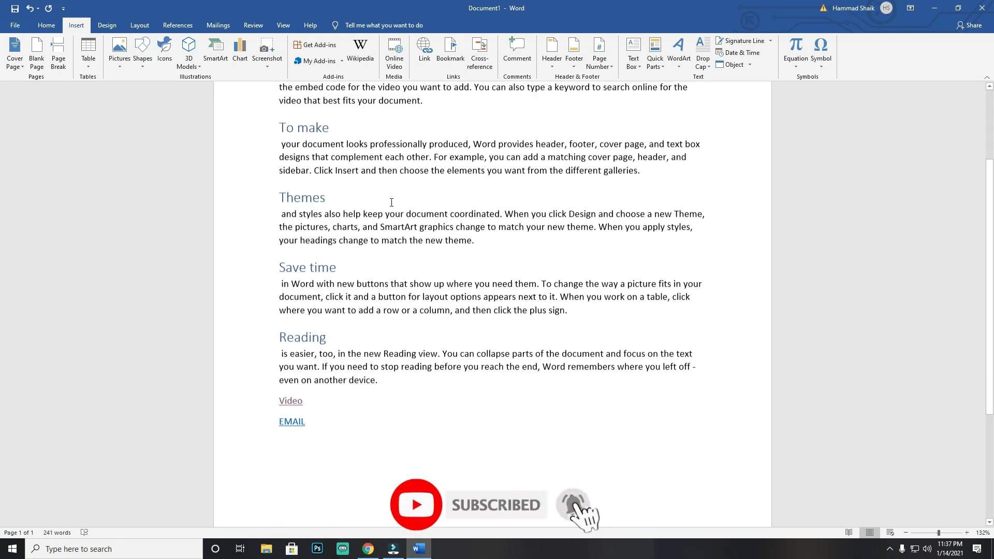
pyautogui.scroll(-5, 391, 202)
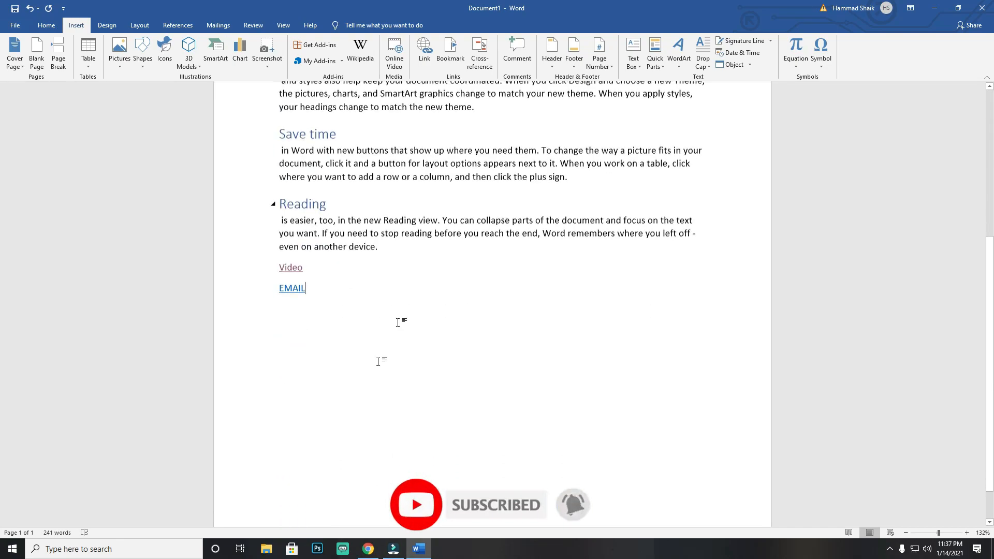
pyautogui.keyDown('ctrl'); pyautogui.click(295, 282); pyautogui.keyUp('ctrl')
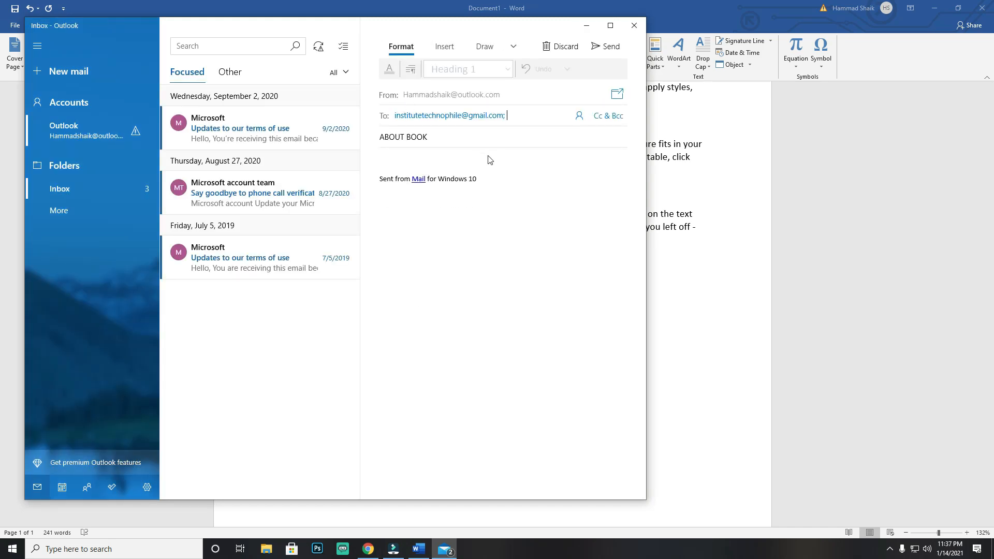
pyautogui.click(634, 26)
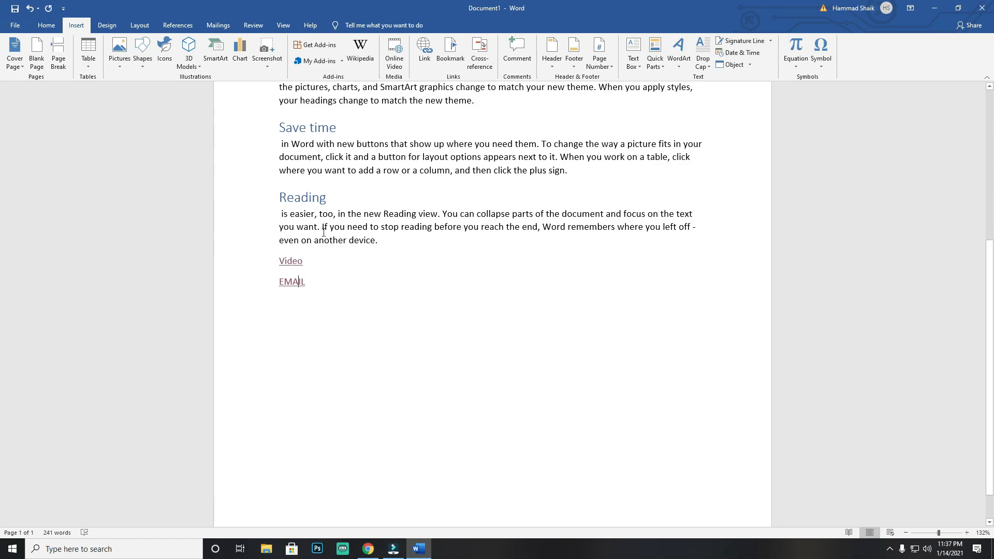
# Step: Insert a blank page after the EMAIL line and fill it with sample text using =rand()
pyautogui.scroll(8, 353, 306)
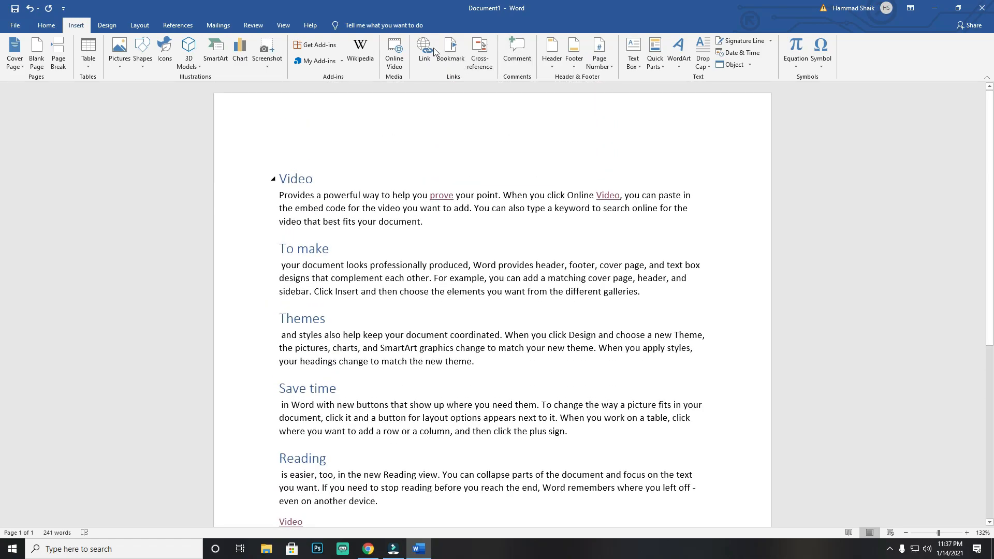
pyautogui.scroll(-6, 446, 276)
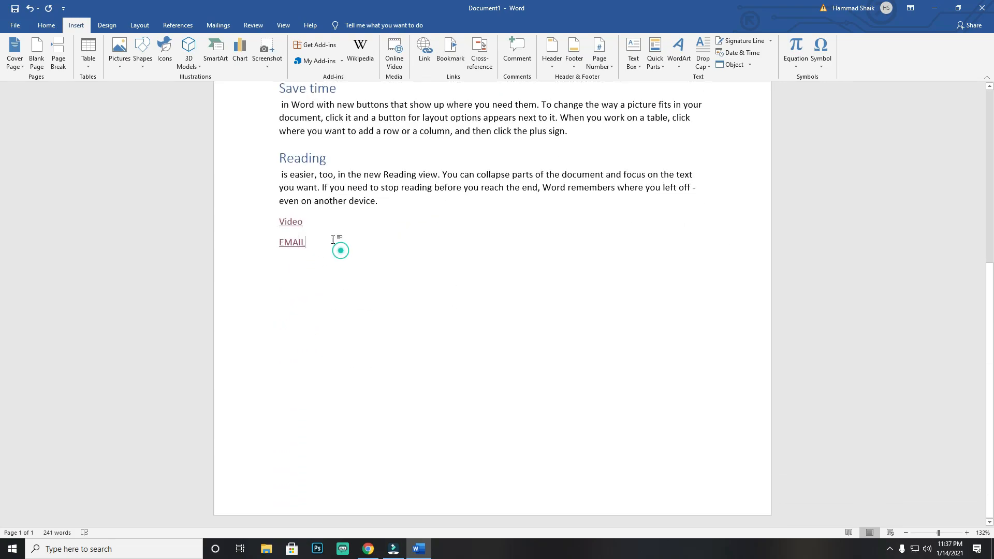
pyautogui.click(38, 60)
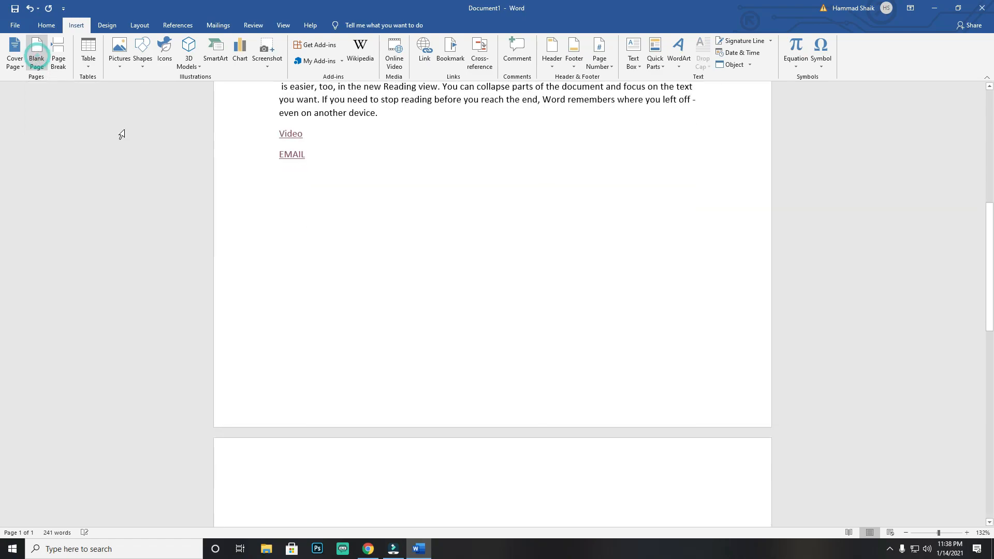
pyautogui.write('=rand()')
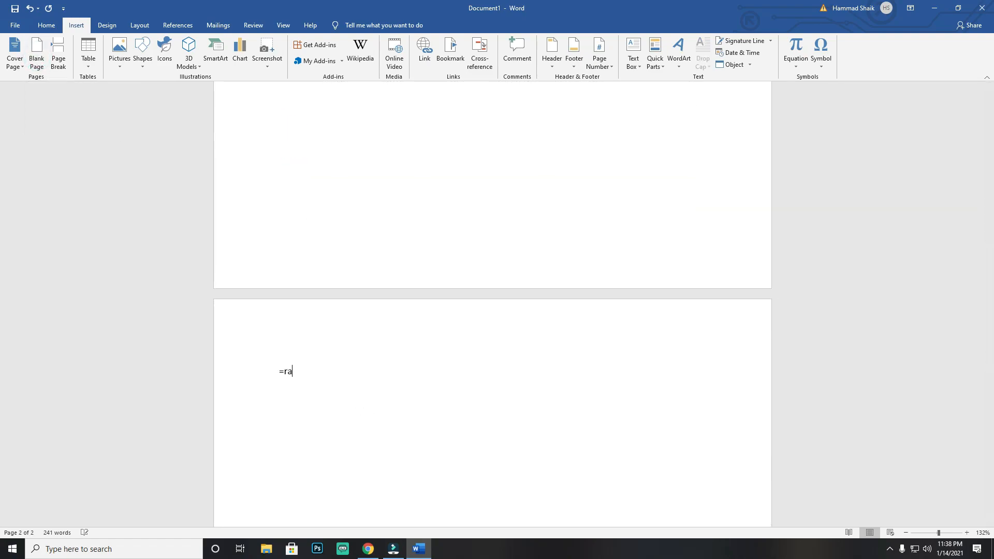
pyautogui.press('Return')
pyautogui.hotkey('ctrl', 'shift', 'Up')
pyautogui.hotkey('ctrl', 'shift', 'Up')
pyautogui.hotkey('ctrl', 'shift', 'Up')
pyautogui.hotkey('ctrl', 'shift', 'Up')
pyautogui.hotkey('ctrl', 'shift', 'Up')
pyautogui.press('BackSpace')
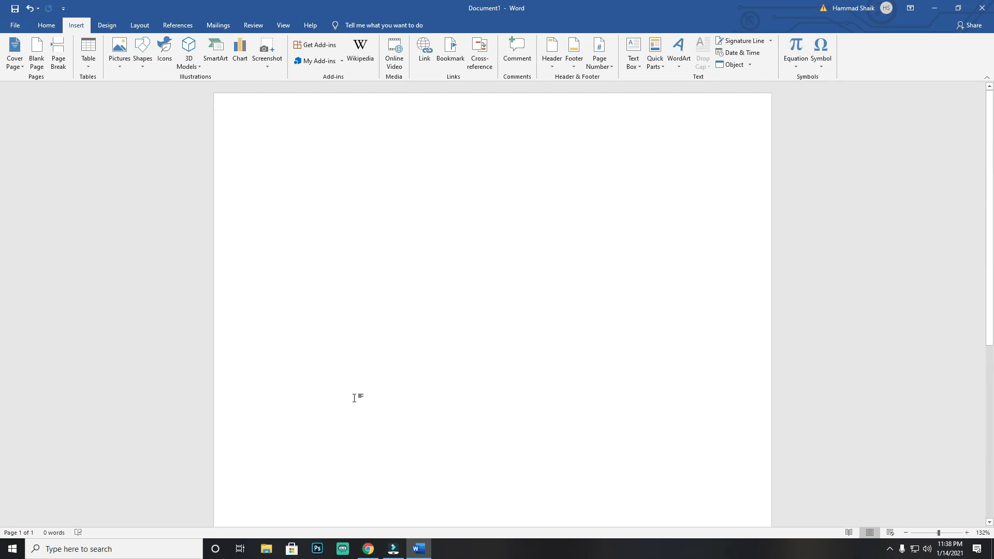
pyautogui.hotkey('ctrl', 'z')
# Step: Copy the second page's five sample paragraphs and paste them three times, starting over the selected originals
pyautogui.scroll(-10, 354, 397)
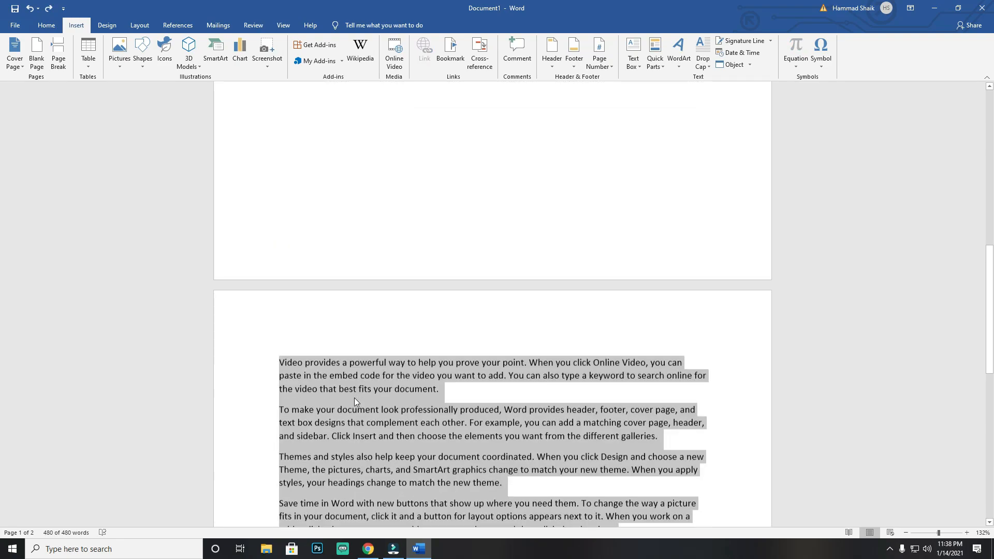
pyautogui.click(461, 400)
pyautogui.moveTo(434, 398); pyautogui.dragTo(233, 150)
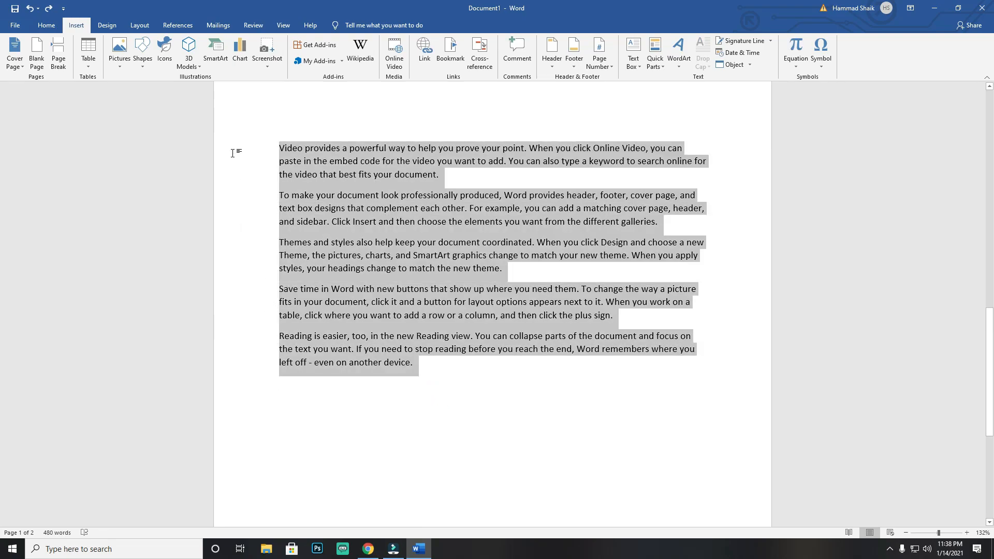
pyautogui.hotkey('ctrl', 'v')
pyautogui.hotkey('ctrl', 'v')
pyautogui.hotkey('ctrl', 'v')
# Step: Bookmark the word "Themes" at the start of its second occurrence as a paragraph opening on page 2, naming the bookmark "toread"
pyautogui.scroll(10, 383, 324)
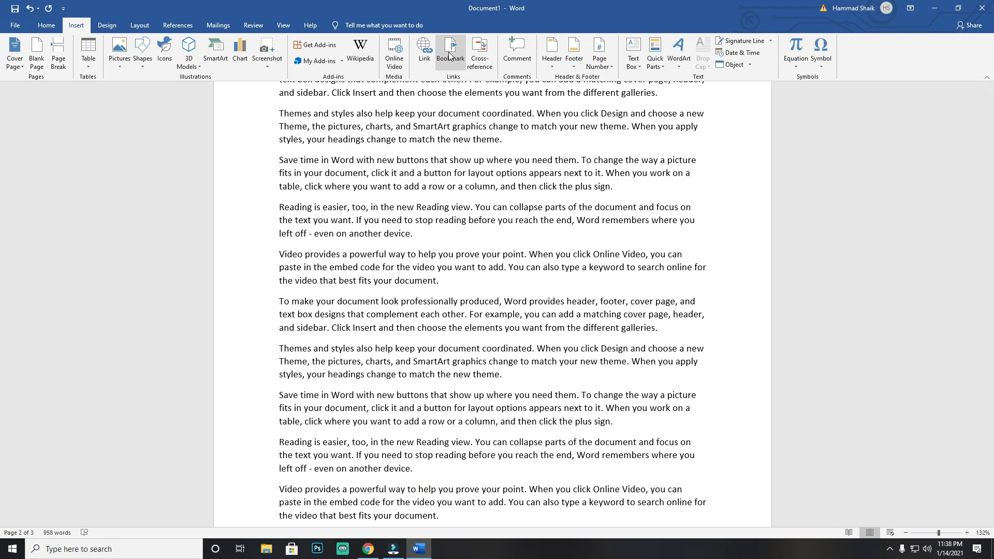
pyautogui.scroll(1, 449, 54)
pyautogui.click(400, 114)
pyautogui.scroll(3, 316, 143)
pyautogui.scroll(-6, 389, 254)
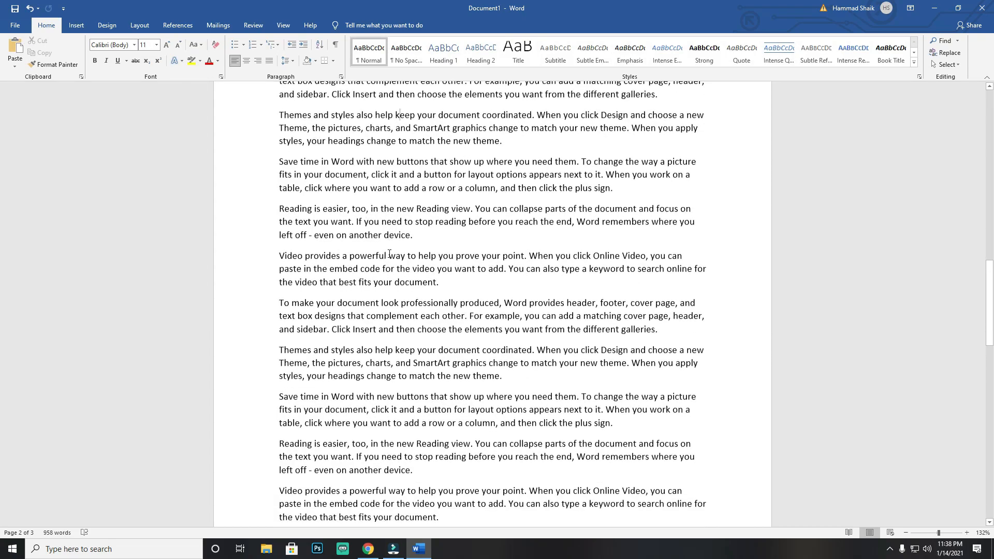
pyautogui.scroll(6, 390, 248)
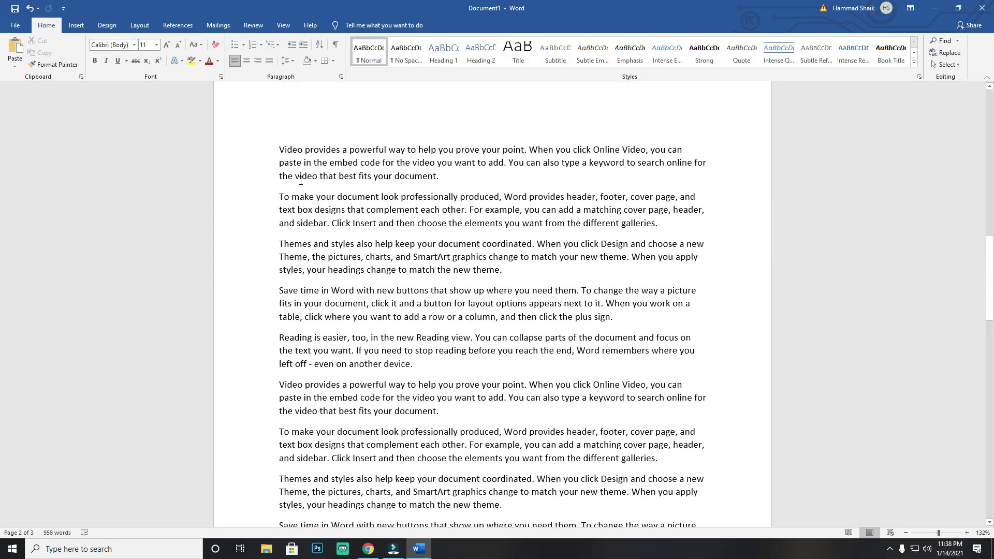
pyautogui.scroll(-2, 339, 313)
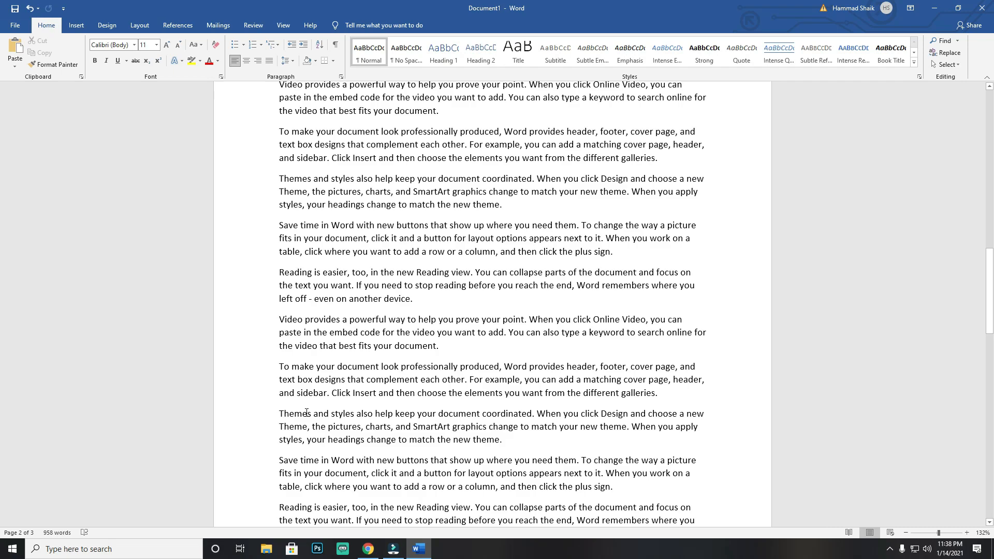
pyautogui.click(281, 413)
pyautogui.click(76, 25)
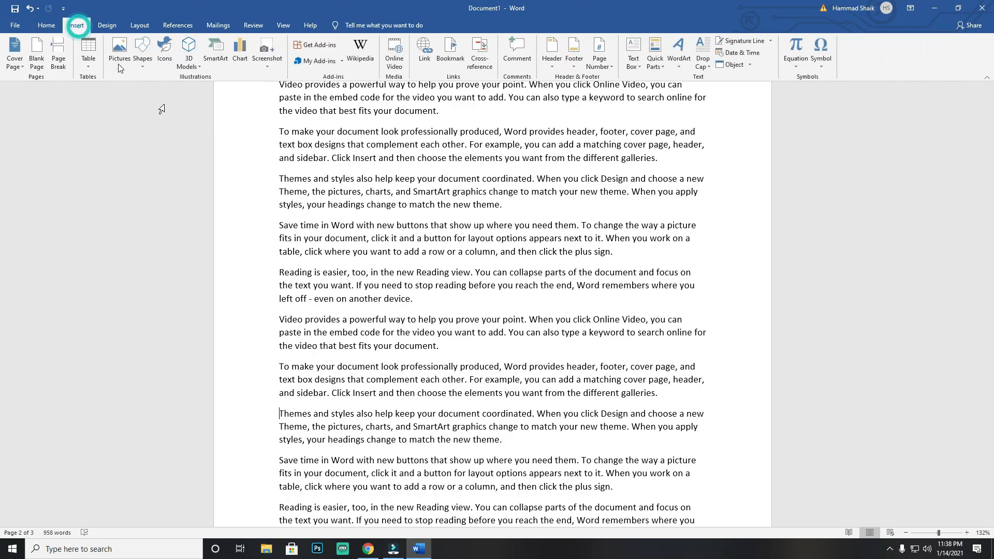
pyautogui.doubleClick(289, 413)
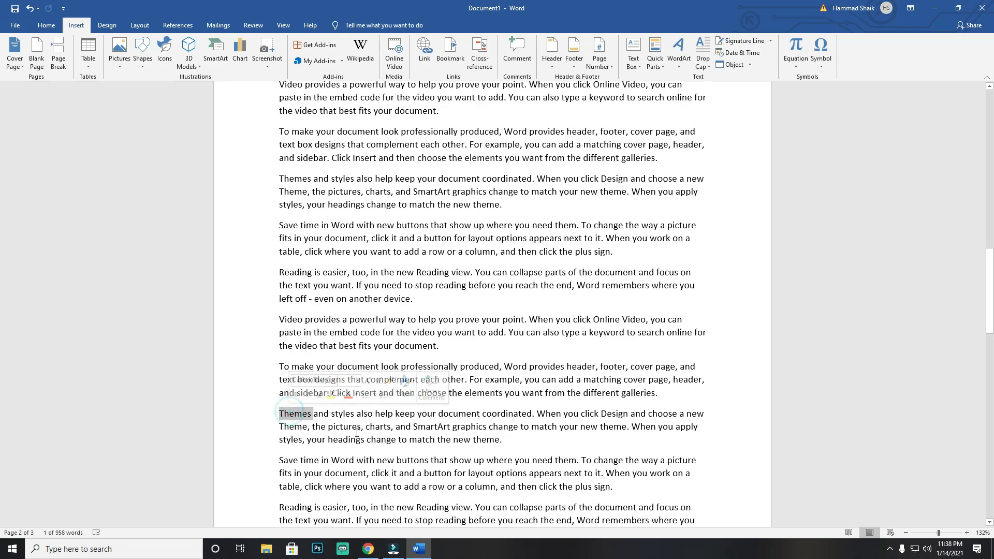
pyautogui.click(450, 52)
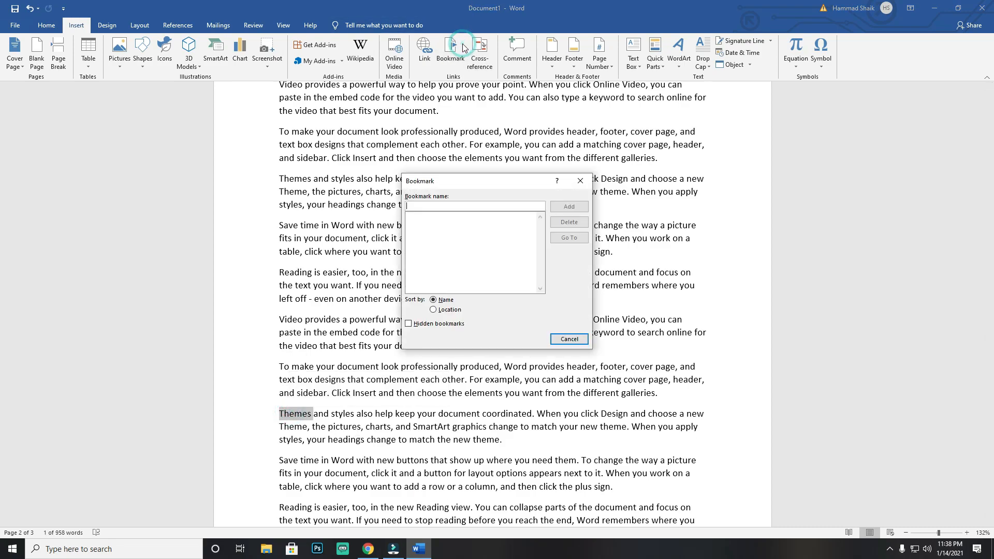
pyautogui.click(461, 206)
pyautogui.write('toread')
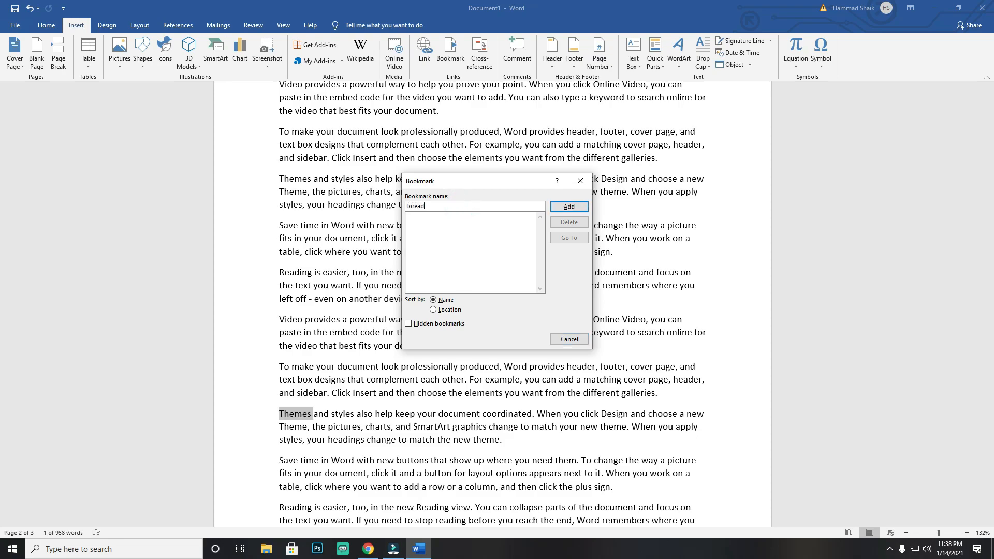
pyautogui.click(568, 208)
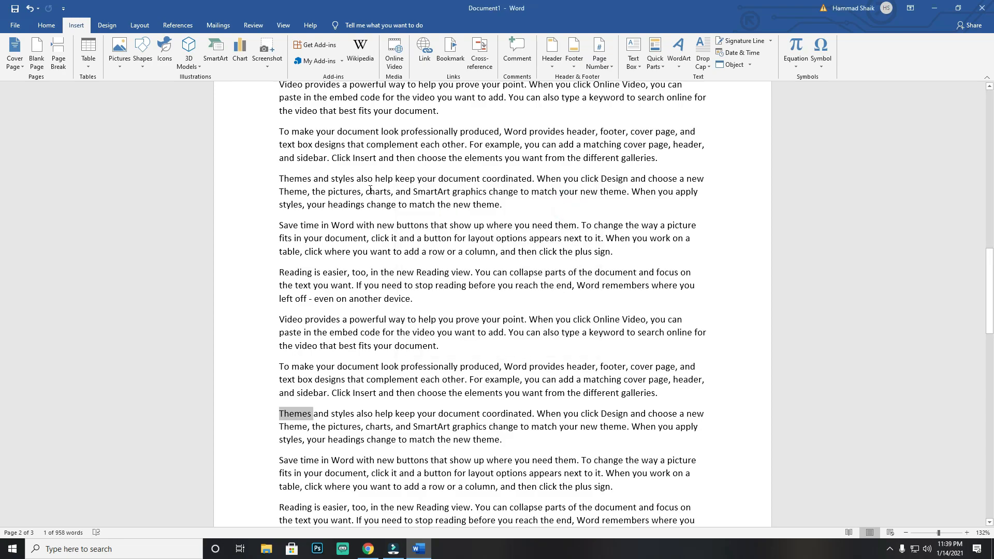
# Step: From the Video heading at the start of the document, go to the "toread" bookmark and close the Bookmark dialog
pyautogui.scroll(4, 348, 224)
pyautogui.scroll(15, 352, 221)
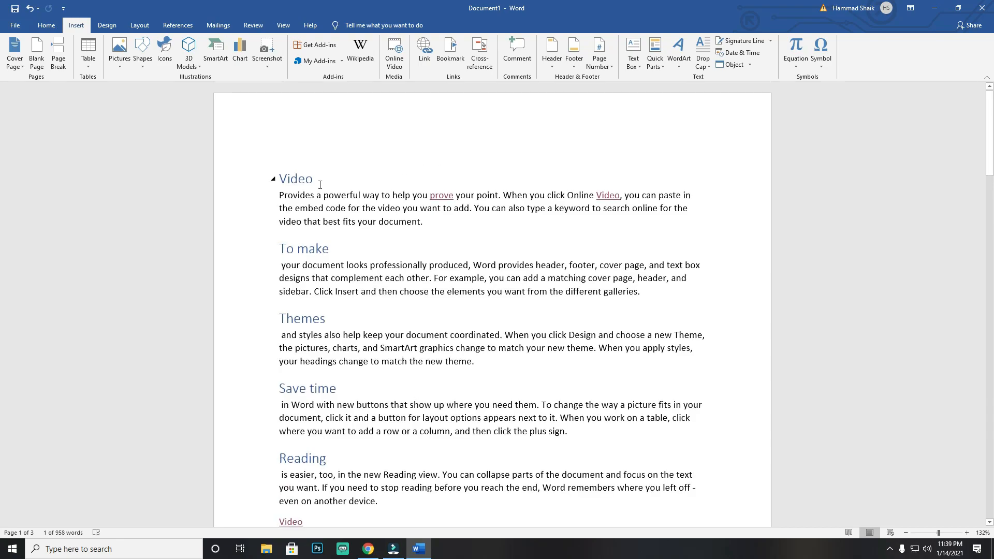
pyautogui.click(306, 180)
pyautogui.click(451, 49)
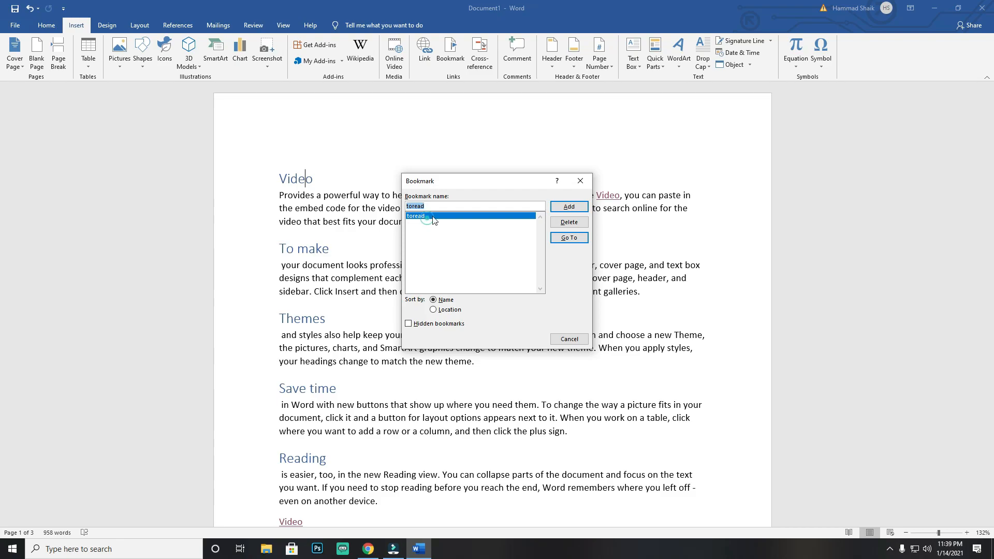
pyautogui.click(582, 238)
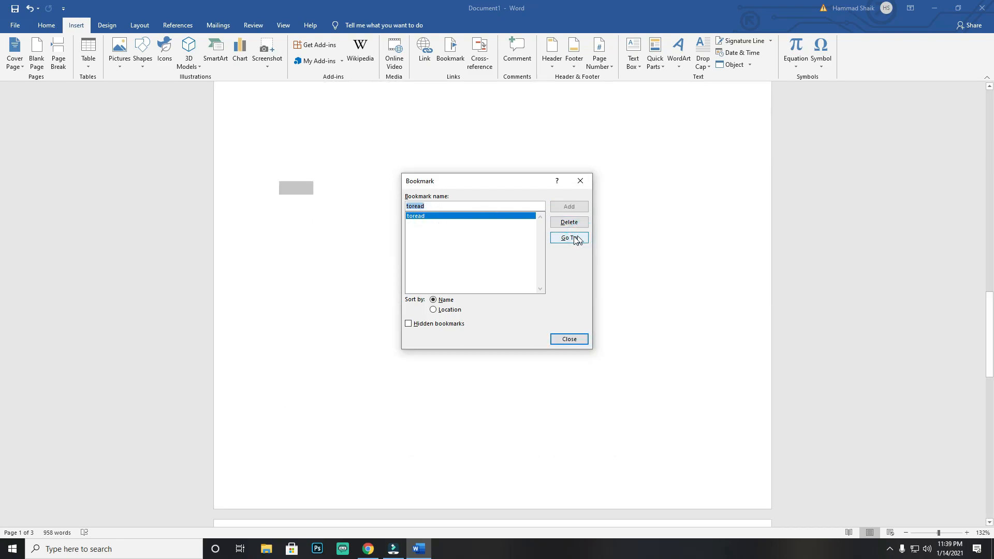
pyautogui.click(569, 339)
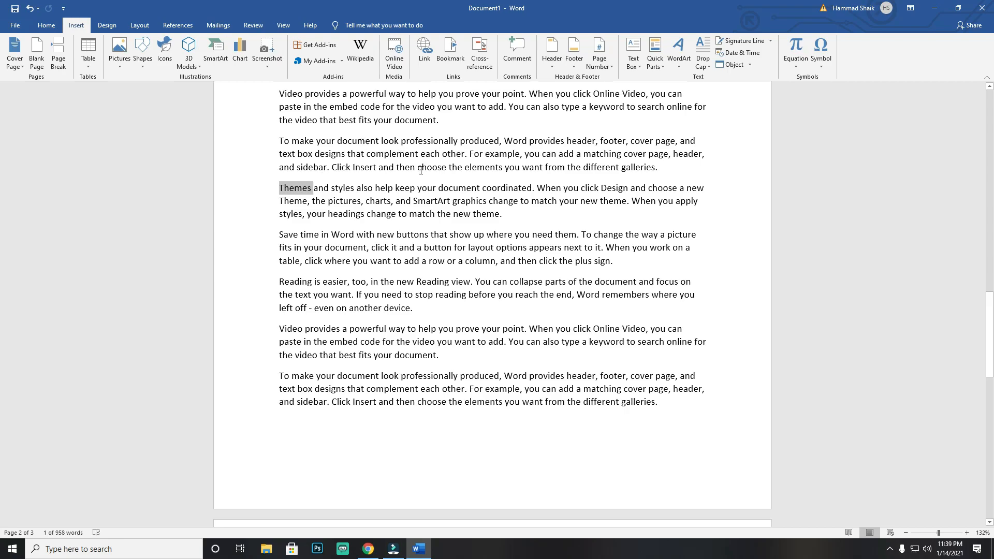
# Step: Insert a table with two columns and four rows below the last paragraph on page 3 and enlarge it for taller rows
pyautogui.scroll(2, 415, 130)
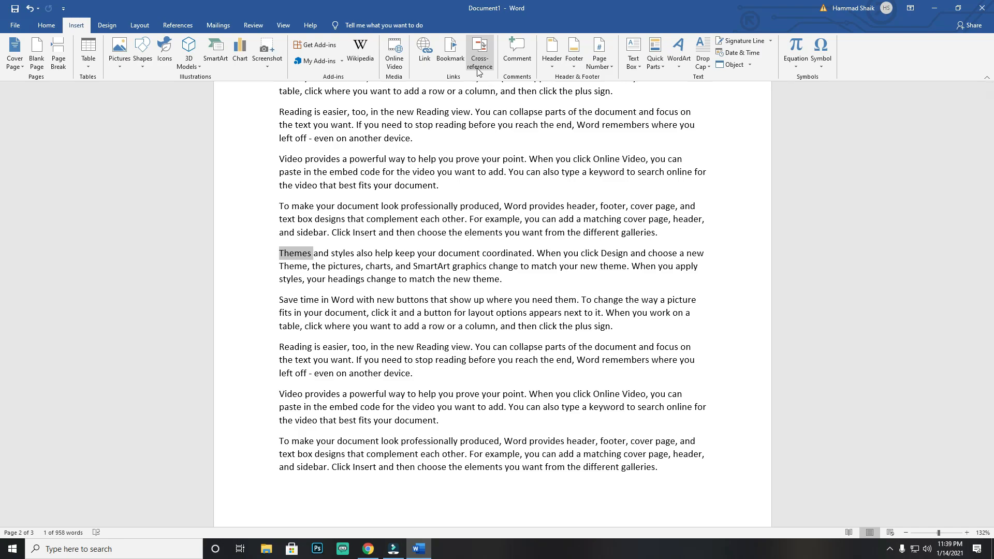
pyautogui.scroll(-1, 478, 72)
pyautogui.scroll(-14, 461, 187)
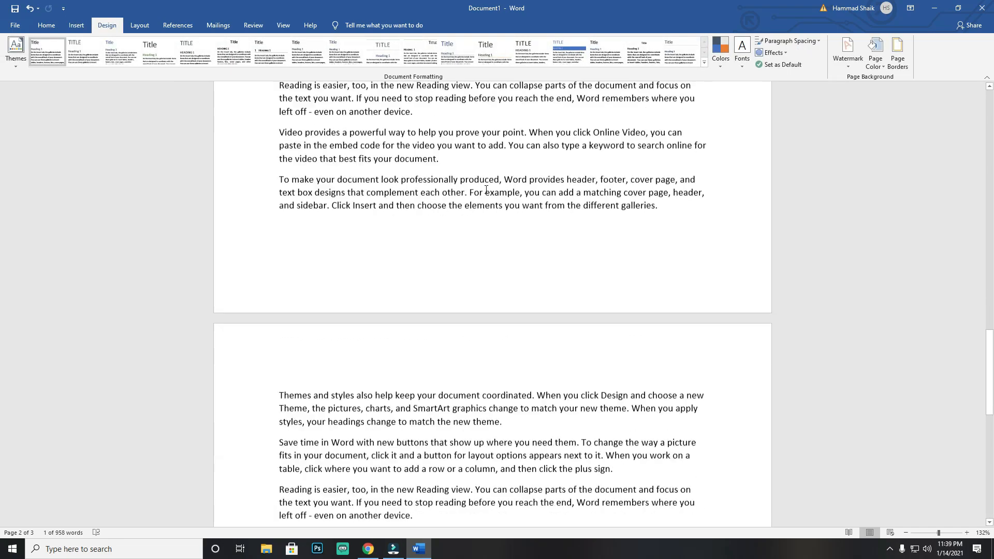
pyautogui.click(76, 25)
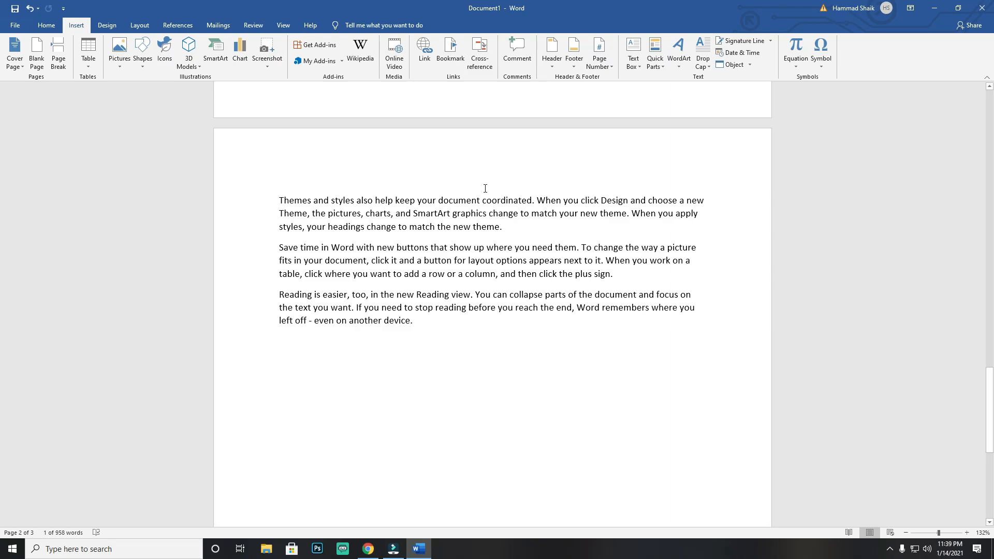
pyautogui.click(387, 388)
pyautogui.click(88, 54)
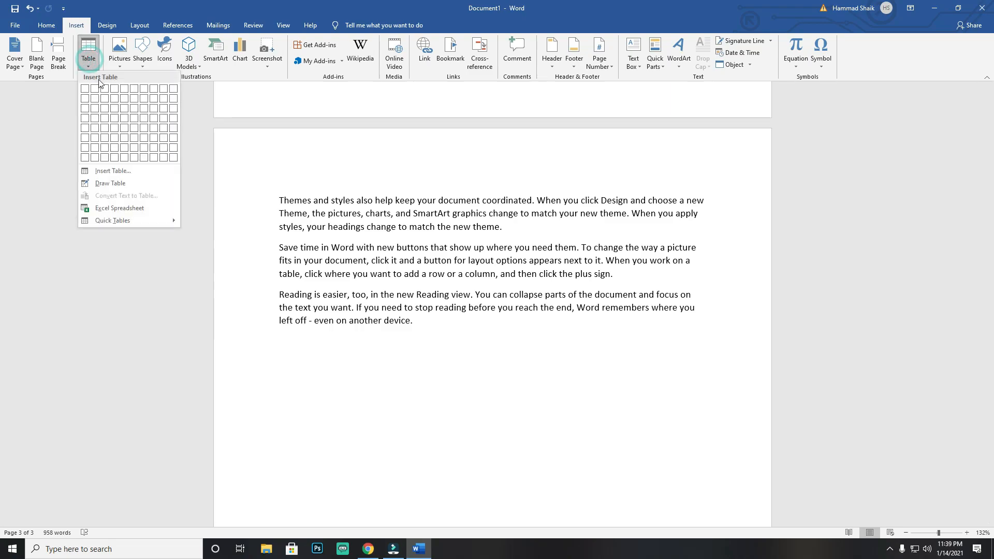
pyautogui.click(98, 118)
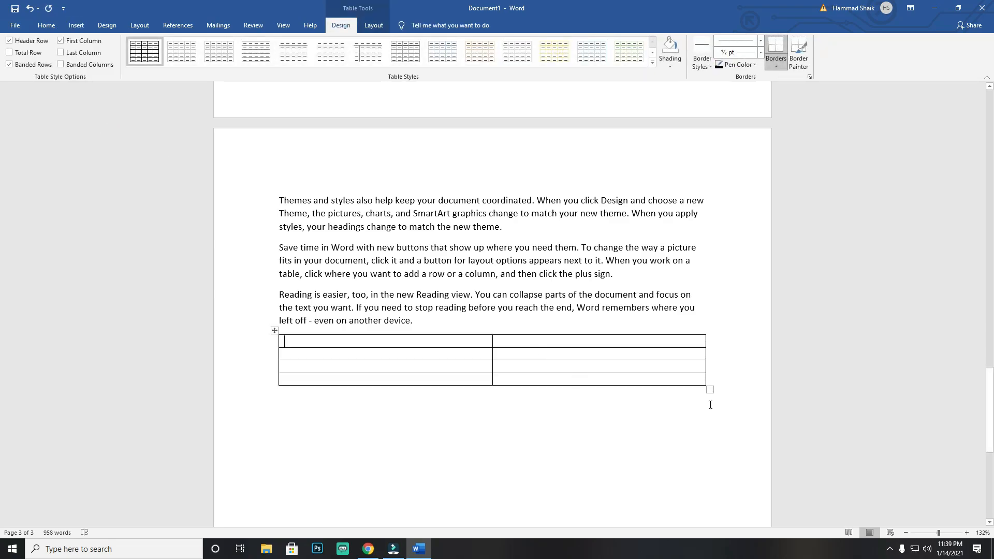
pyautogui.moveTo(710, 392); pyautogui.dragTo(698, 492)
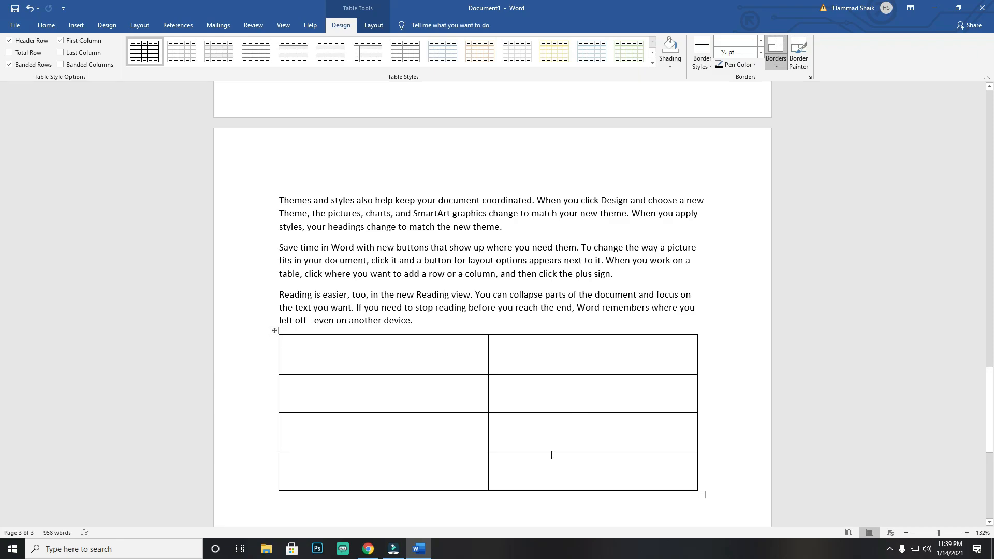
# Step: Enter the column titles "HEADINGS" and "PAGE NO" in the table's first row
pyautogui.write('HEADINGS')
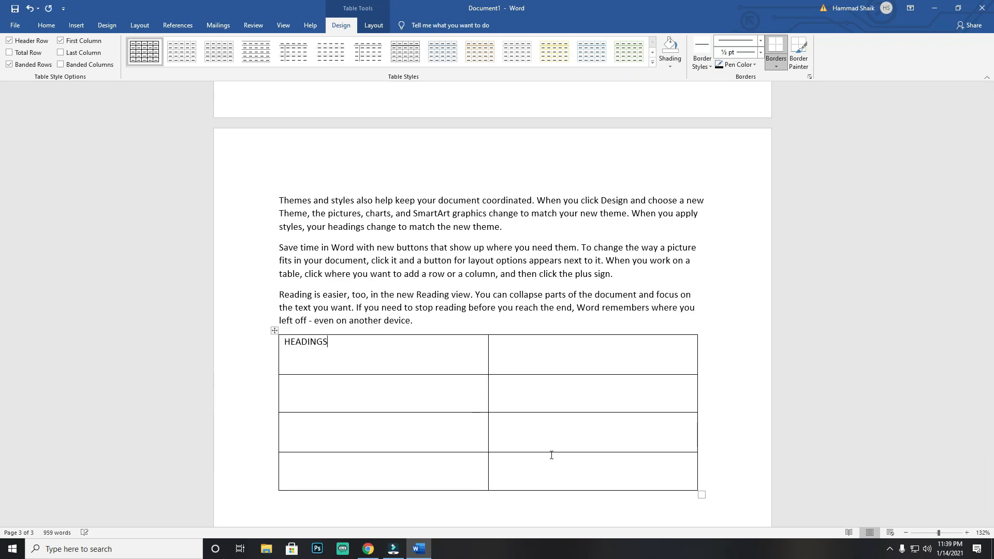
pyautogui.click(554, 357)
pyautogui.write('PAGE NO')
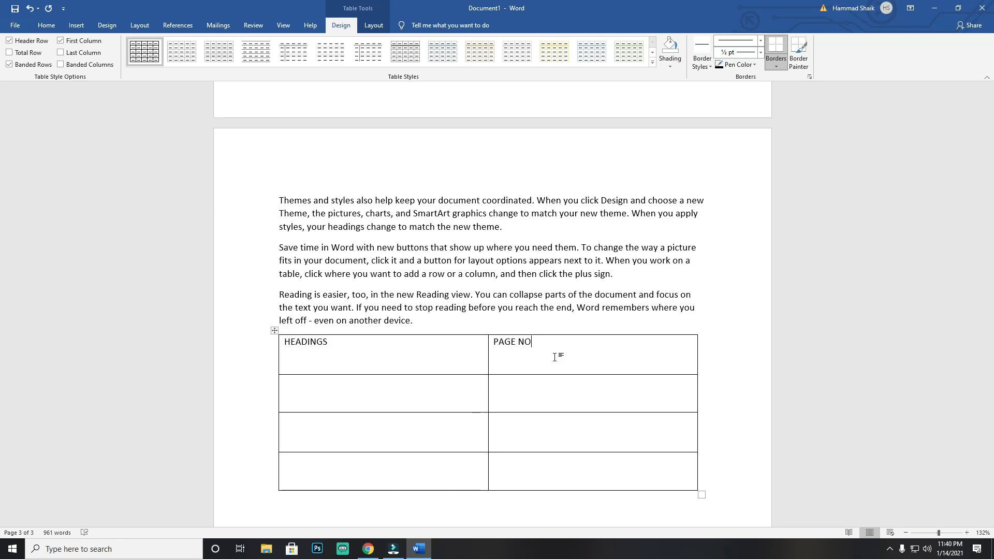
# Step: Move the whole table to the start of page 1, above the Video heading
pyautogui.moveTo(275, 331); pyautogui.dragTo(306, 148)
pyautogui.scroll(-3, 326, 251)
pyautogui.moveTo(306, 491); pyautogui.dragTo(281, 148)
pyautogui.scroll(3, 280, 233)
pyautogui.moveTo(275, 309); pyautogui.dragTo(279, 154)
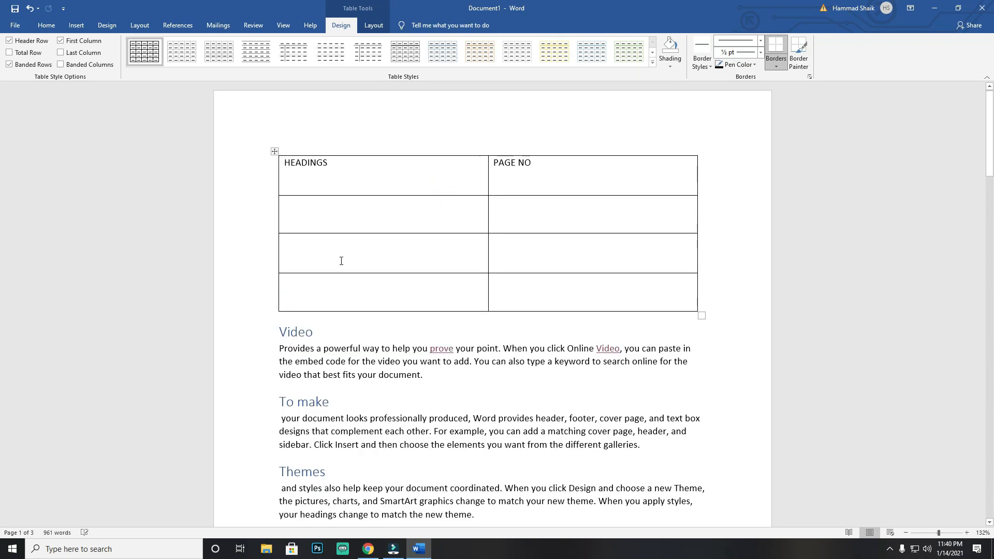
pyautogui.click(305, 214)
pyautogui.click(337, 262)
pyautogui.click(335, 293)
pyautogui.click(518, 216)
pyautogui.click(520, 257)
pyautogui.click(523, 288)
pyautogui.click(329, 199)
# Step: Insert a hyperlinked cross-reference to the Video heading's text in the first cell under HEADINGS, and close the dialog
pyautogui.click(76, 25)
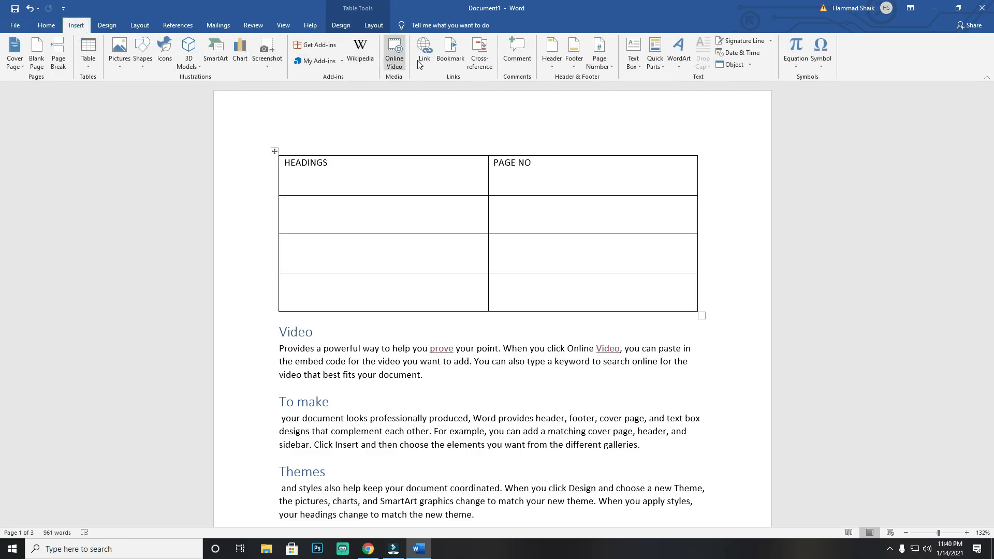
pyautogui.click(325, 223)
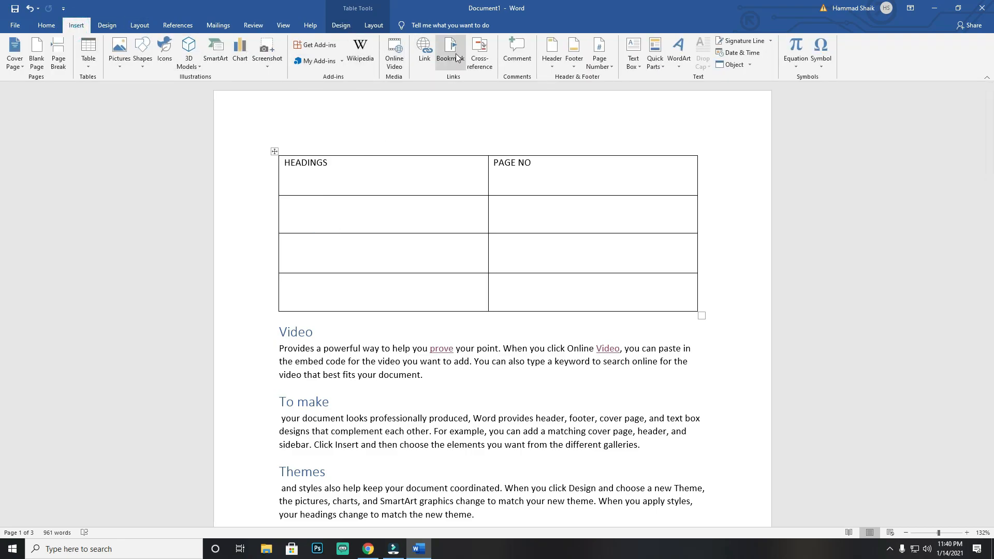
pyautogui.click(473, 58)
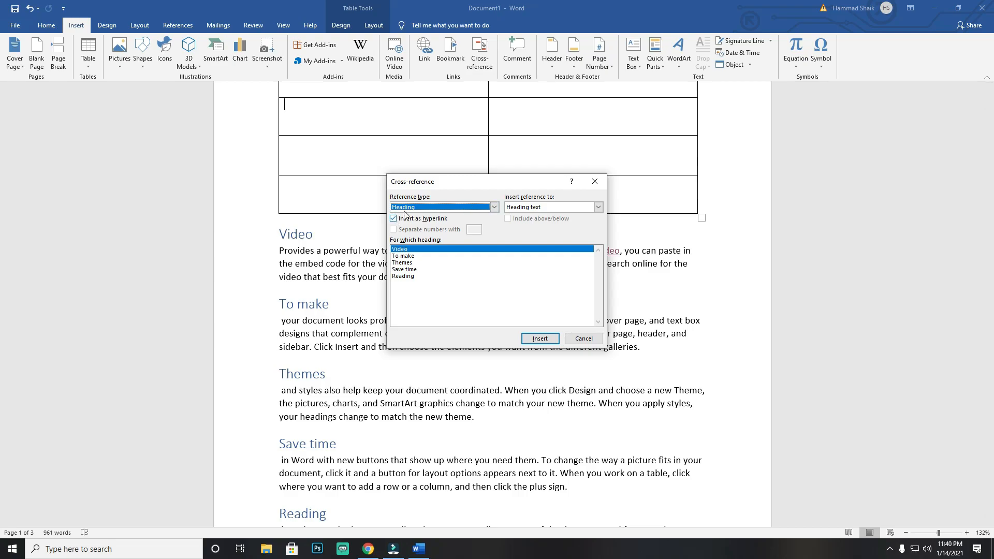
pyautogui.click(440, 209)
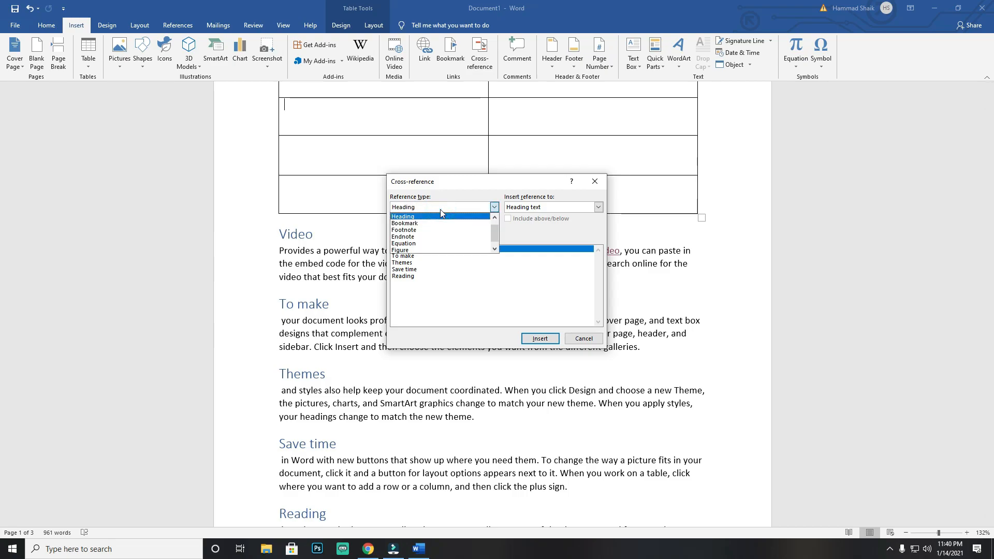
pyautogui.click(440, 209)
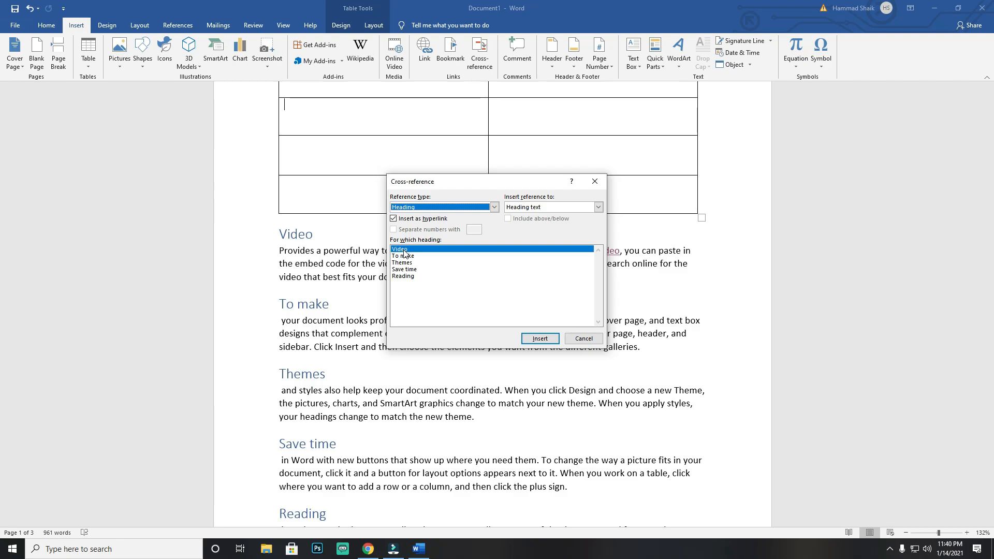
pyautogui.click(598, 207)
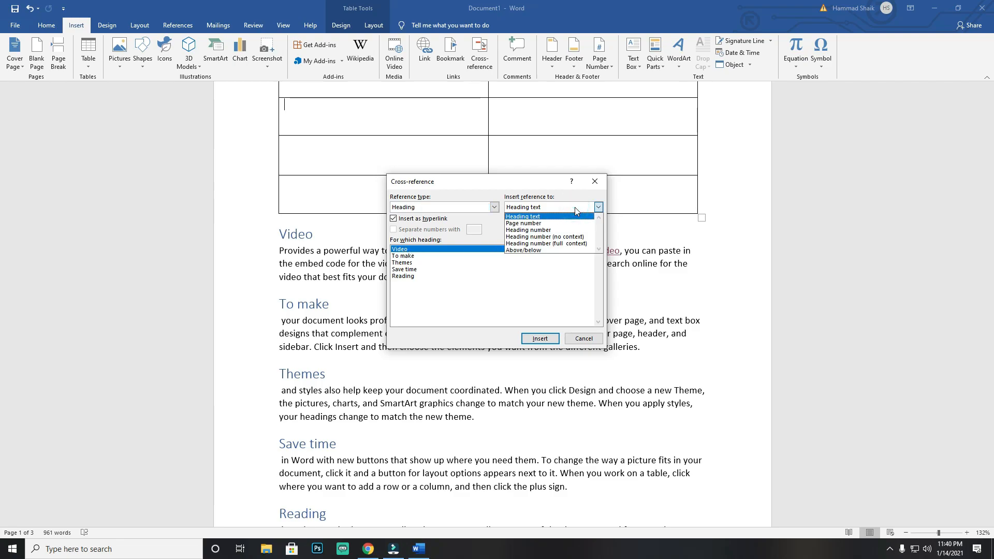
pyautogui.click(576, 211)
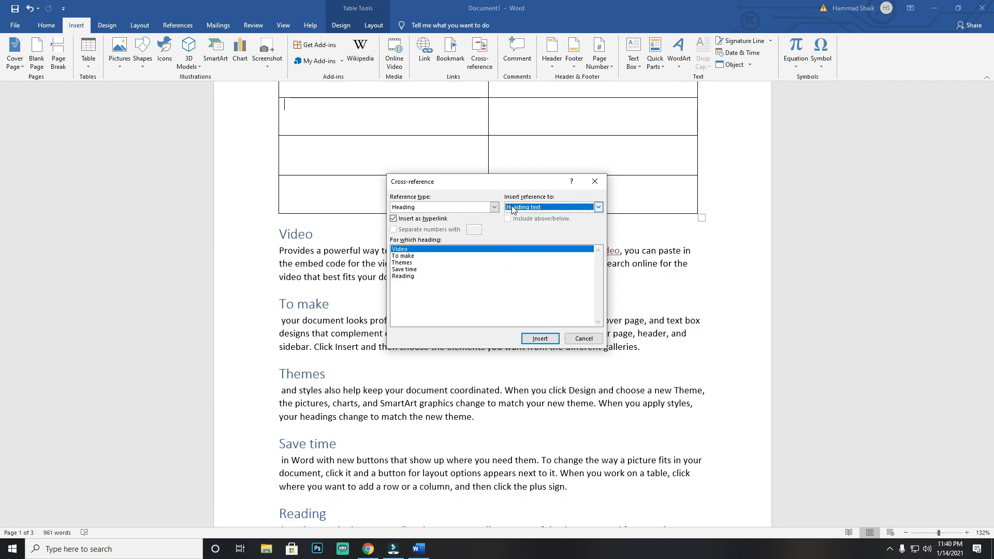
pyautogui.click(540, 339)
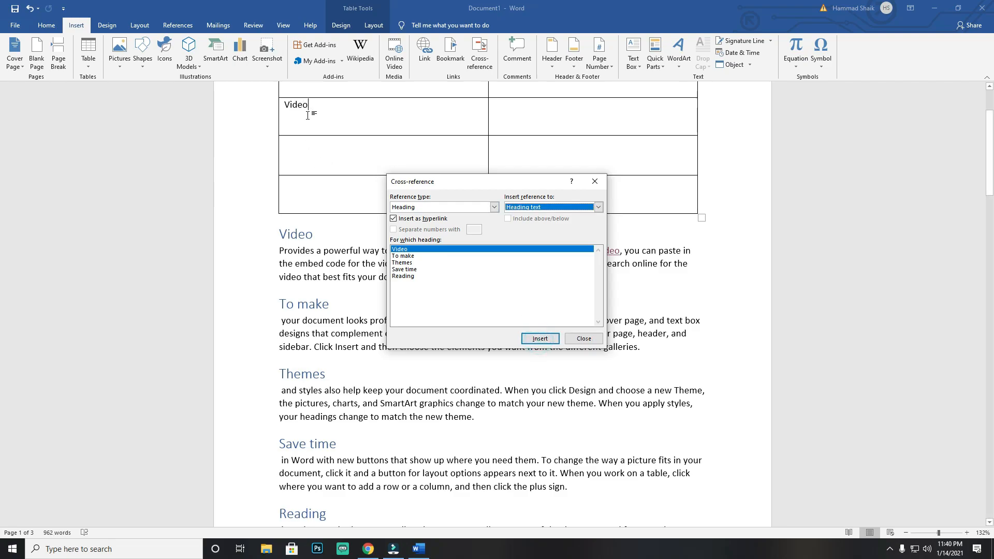
pyautogui.click(309, 165)
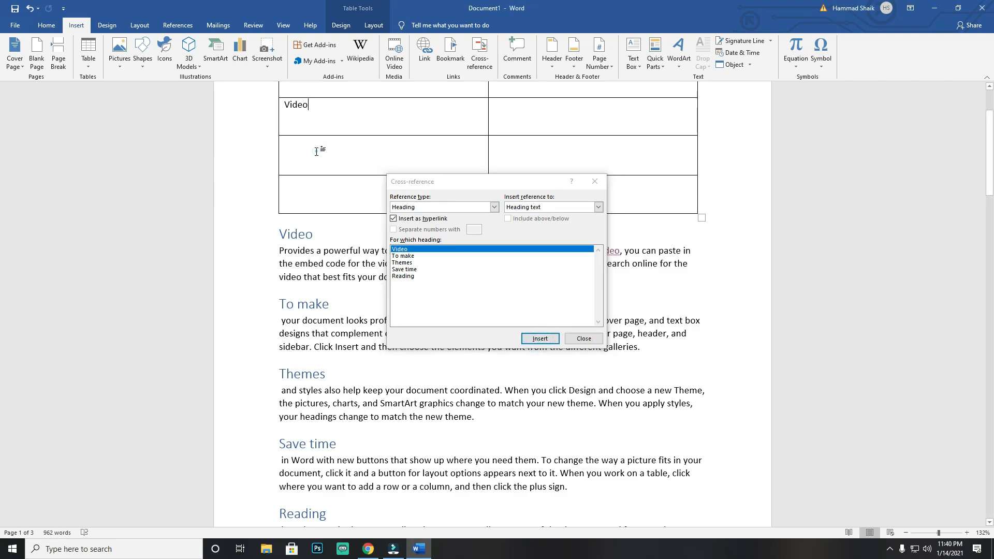
pyautogui.click(594, 182)
pyautogui.scroll(2, 569, 178)
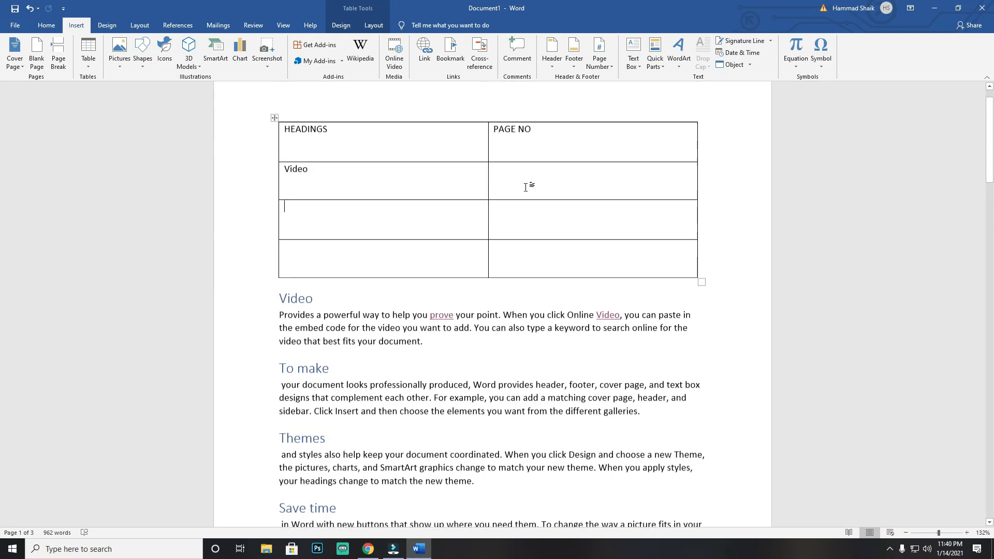
# Step: Insert a hyperlinked page-number cross-reference to the Video heading in the PAGE NO cell beside Video, and close the dialog
pyautogui.click(524, 175)
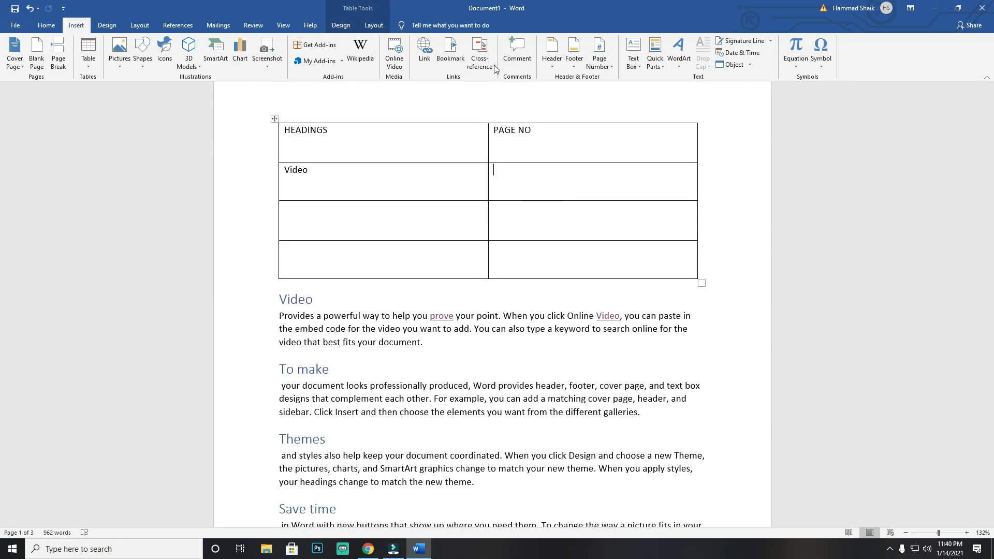
pyautogui.click(479, 55)
pyautogui.click(598, 207)
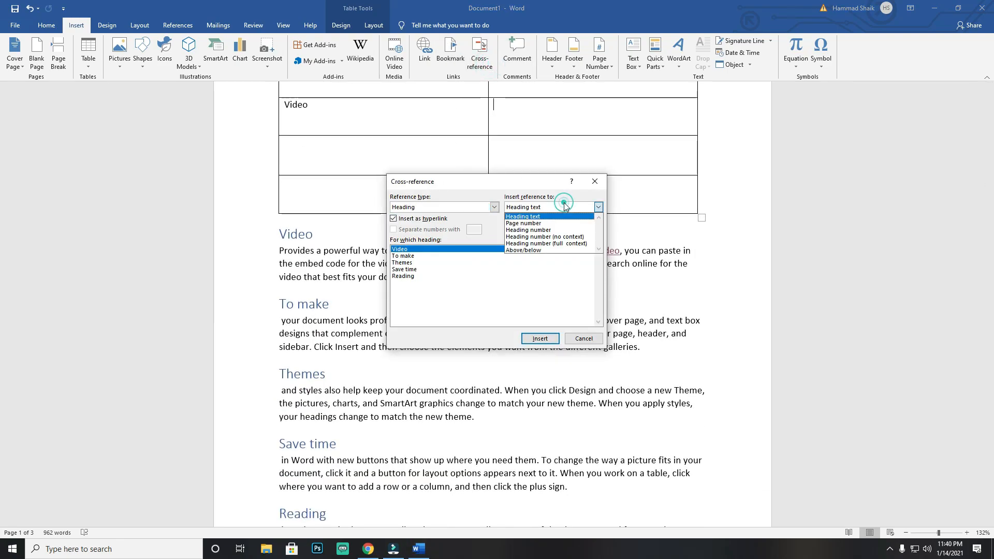
pyautogui.click(562, 224)
pyautogui.click(540, 338)
pyautogui.click(579, 340)
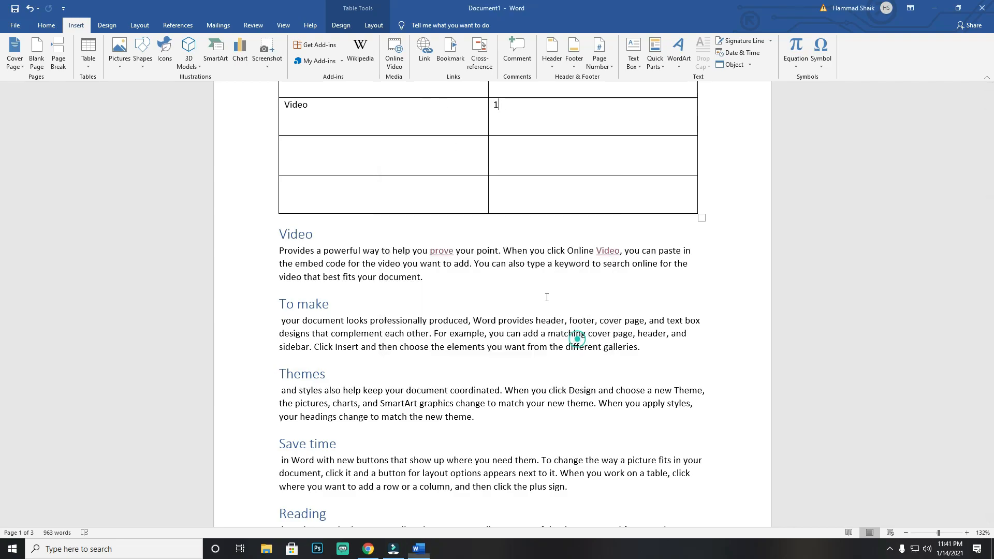
# Step: Insert a page break after the Video paragraph so that the To make section starts on a new page
pyautogui.click(386, 149)
pyautogui.scroll(-1, 288, 298)
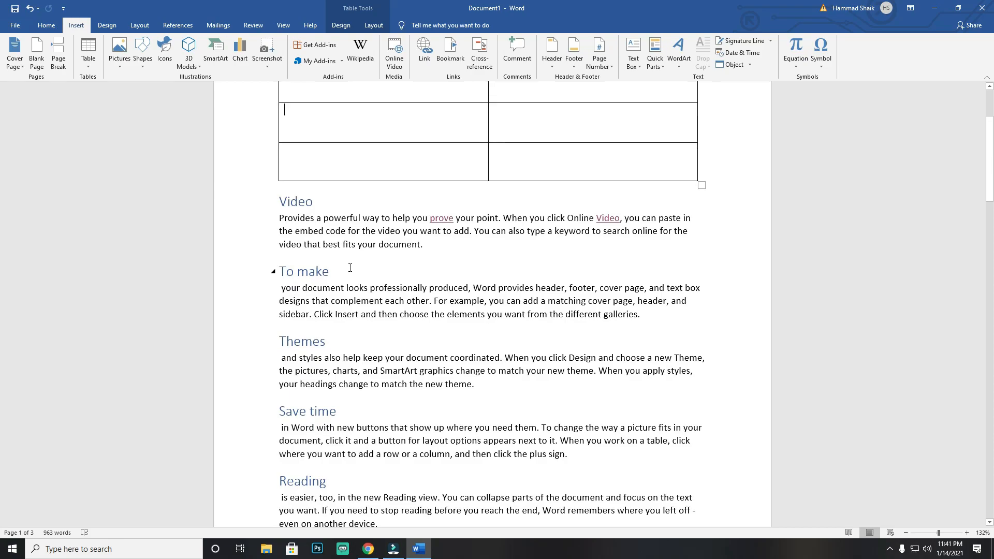
pyautogui.click(451, 250)
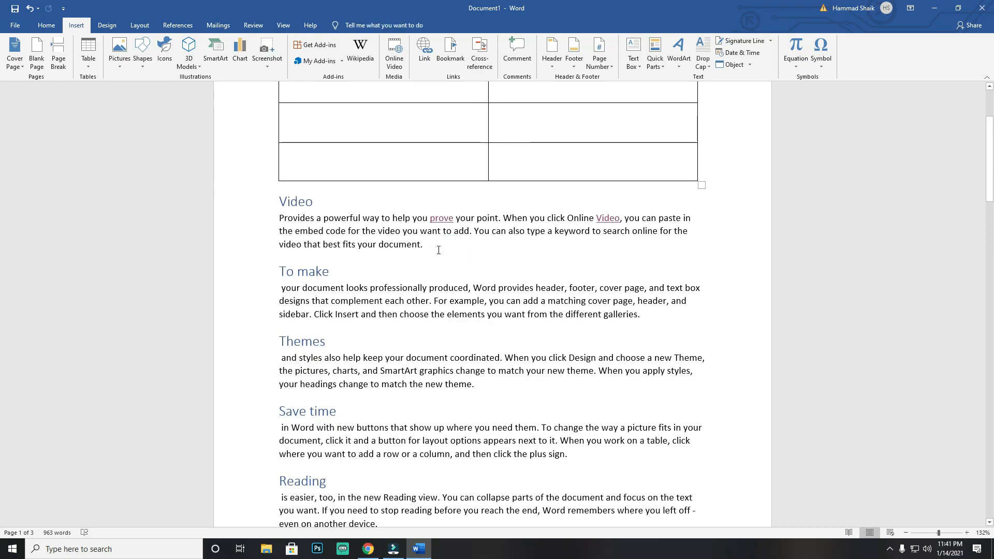
pyautogui.click(59, 51)
# Step: Insert a hyperlinked cross-reference to the To make heading's text in the table cell below Video, and close the dialog
pyautogui.scroll(10, 438, 324)
pyautogui.click(321, 252)
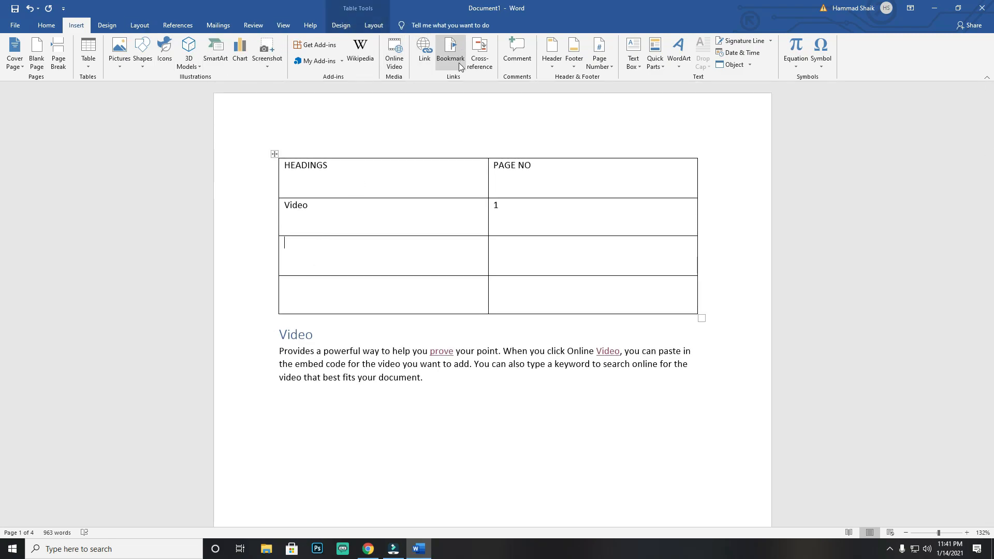
pyautogui.click(480, 54)
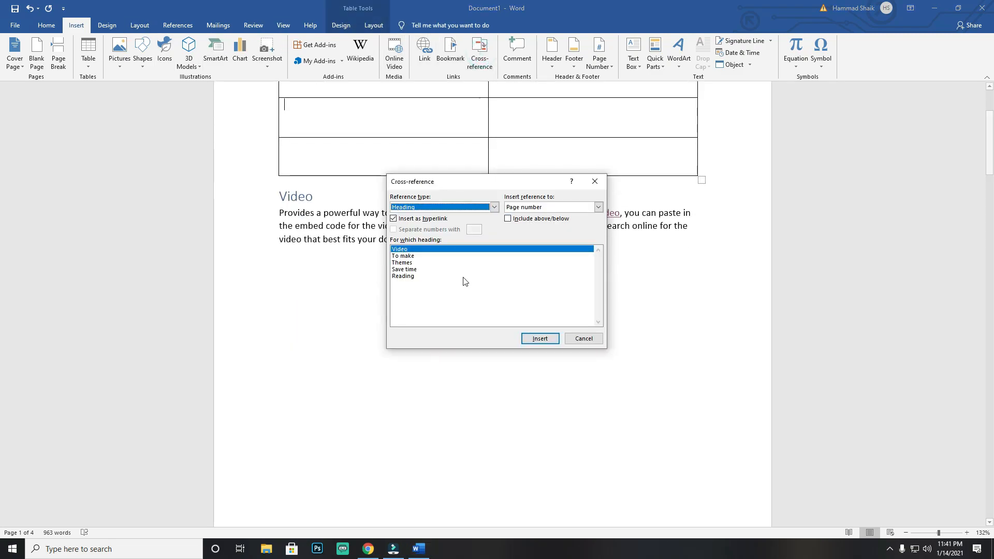
pyautogui.click(404, 257)
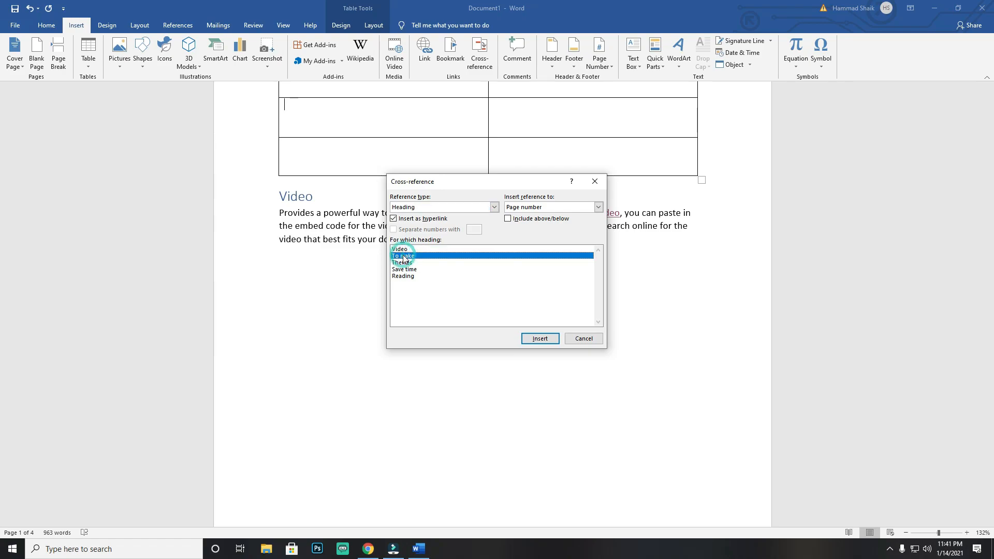
pyautogui.click(544, 206)
pyautogui.click(539, 216)
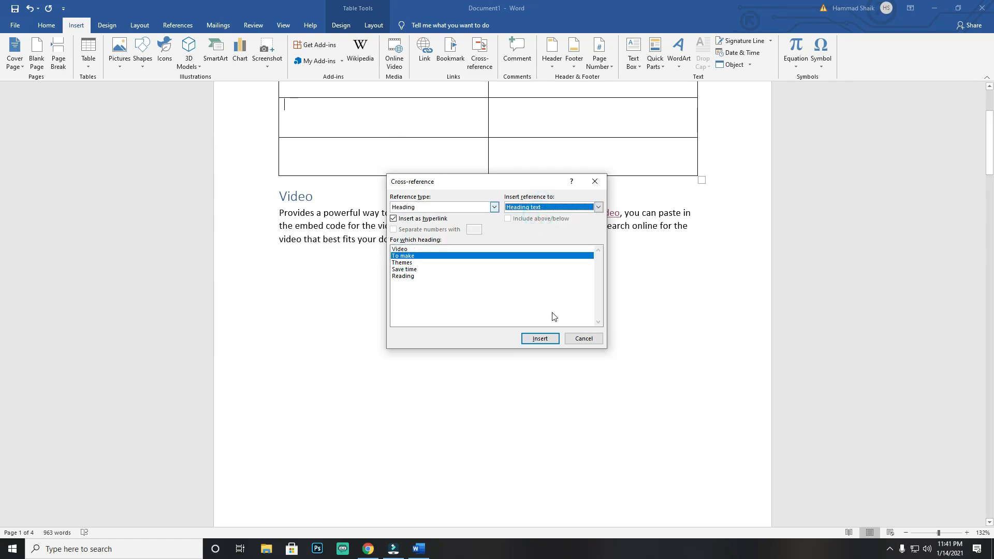
pyautogui.click(548, 341)
pyautogui.click(595, 176)
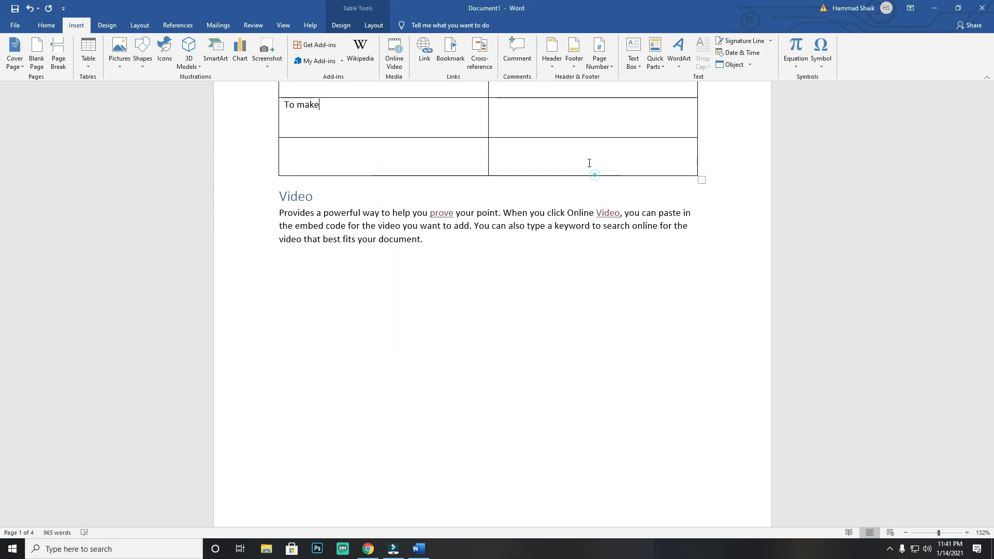
# Step: Insert a hyperlinked page-number cross-reference to the To make heading in the PAGE NO cell beside it, and close the dialog
pyautogui.click(528, 101)
pyautogui.scroll(2, 526, 195)
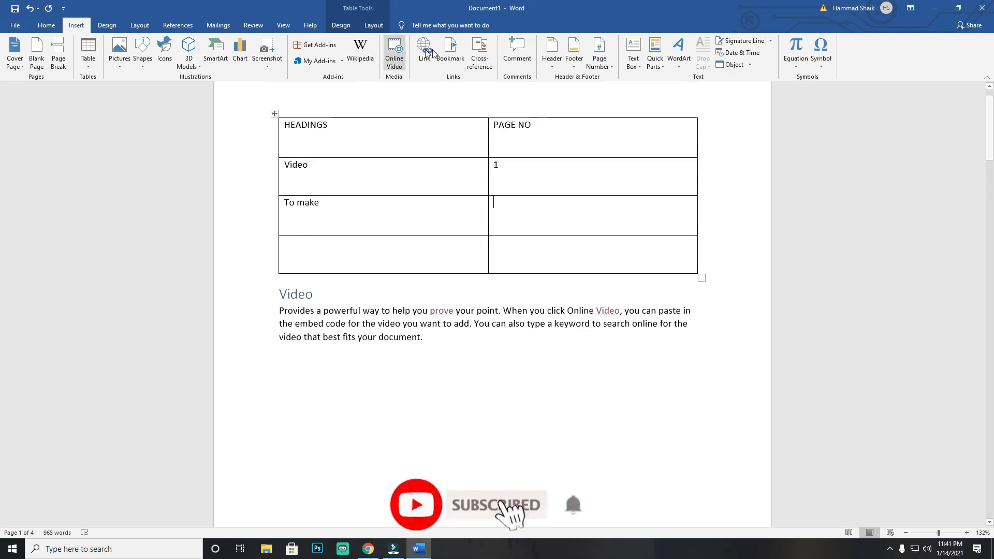
pyautogui.click(479, 52)
pyautogui.click(547, 208)
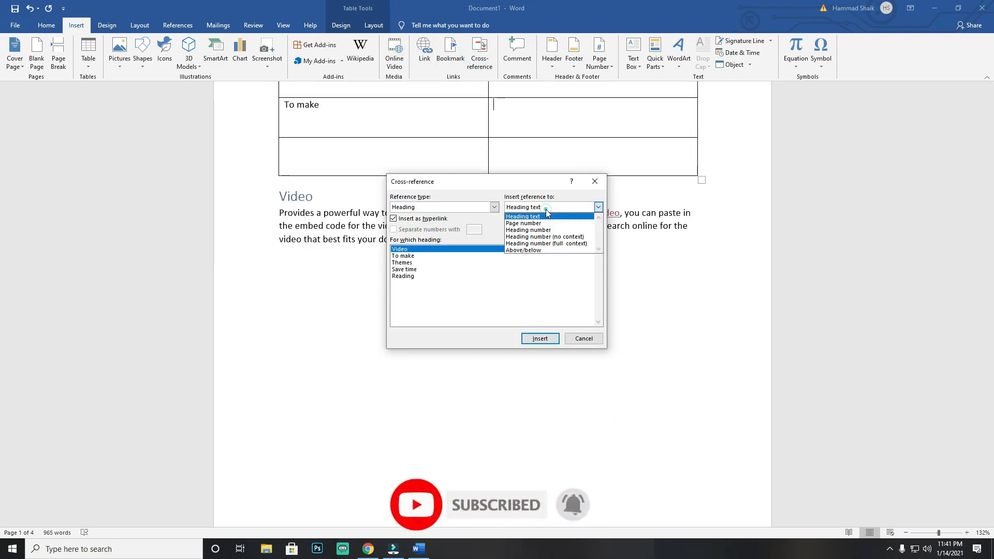
pyautogui.click(524, 223)
pyautogui.click(404, 257)
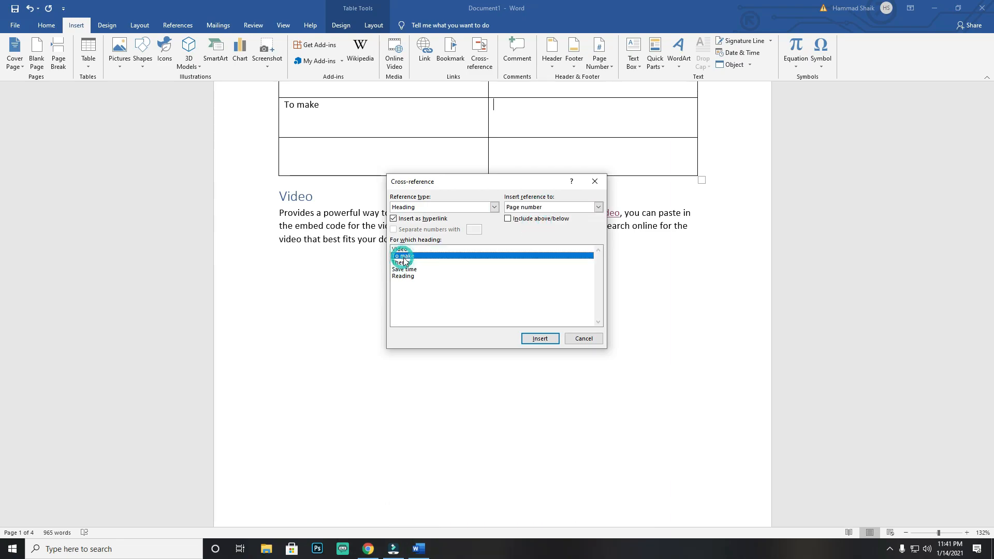
pyautogui.click(539, 338)
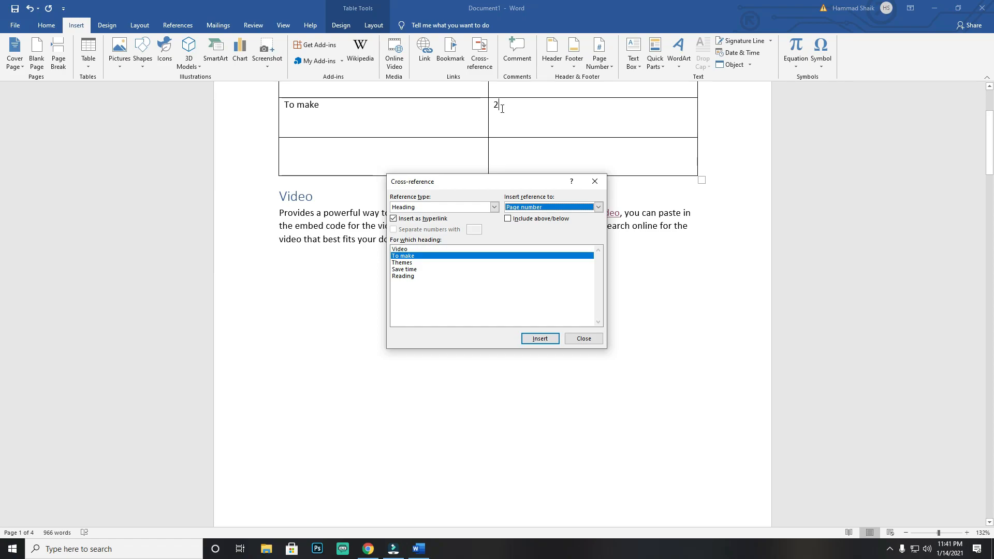
pyautogui.click(595, 182)
# Step: Insert a hyperlinked cross-reference to the Themes heading's text in the last cell under HEADINGS
pyautogui.click(381, 150)
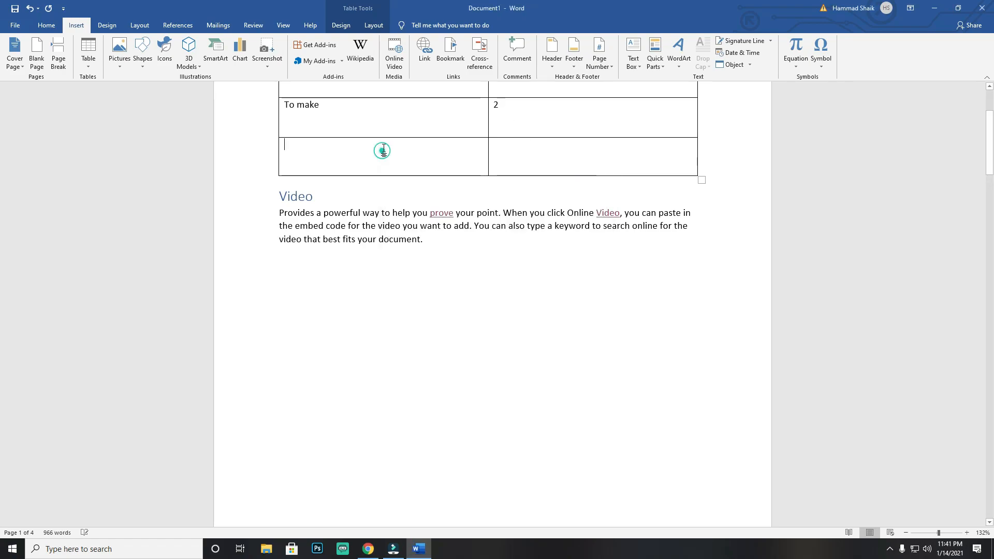
pyautogui.click(488, 51)
pyautogui.click(409, 262)
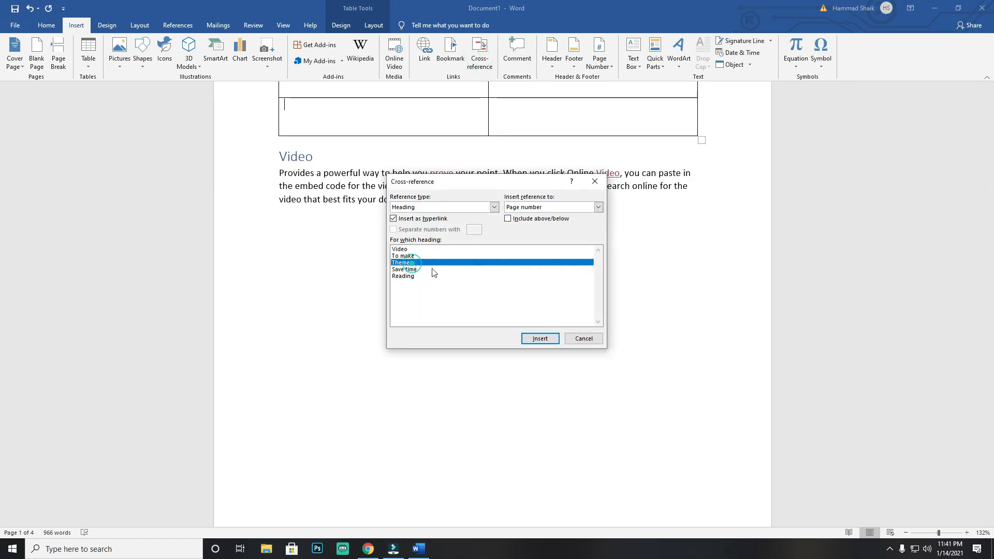
pyautogui.click(555, 209)
pyautogui.click(549, 216)
pyautogui.click(538, 338)
# Step: Insert a hyperlinked page-number cross-reference to the Themes heading in the last PAGE NO cell, and close the dialog
pyautogui.click(552, 124)
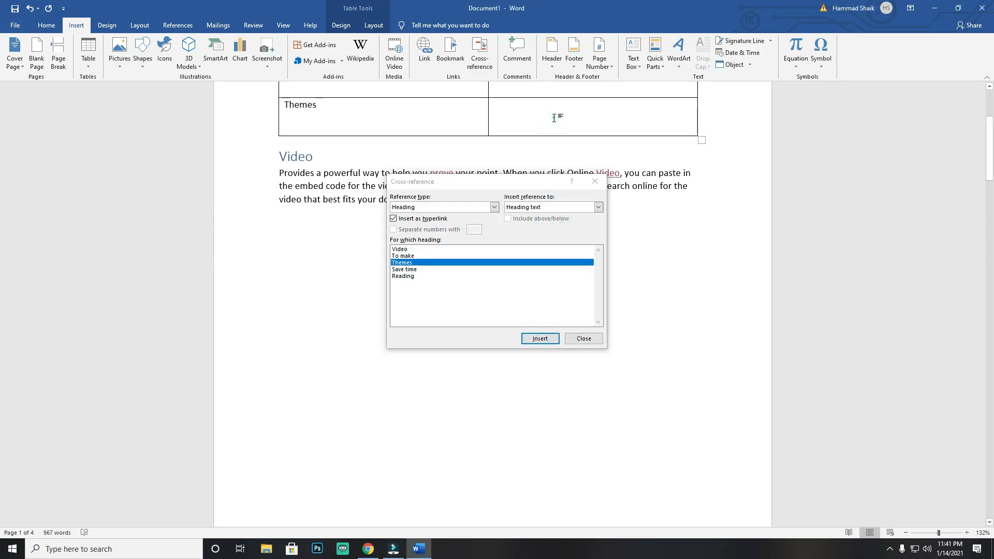
pyautogui.click(548, 208)
pyautogui.click(536, 225)
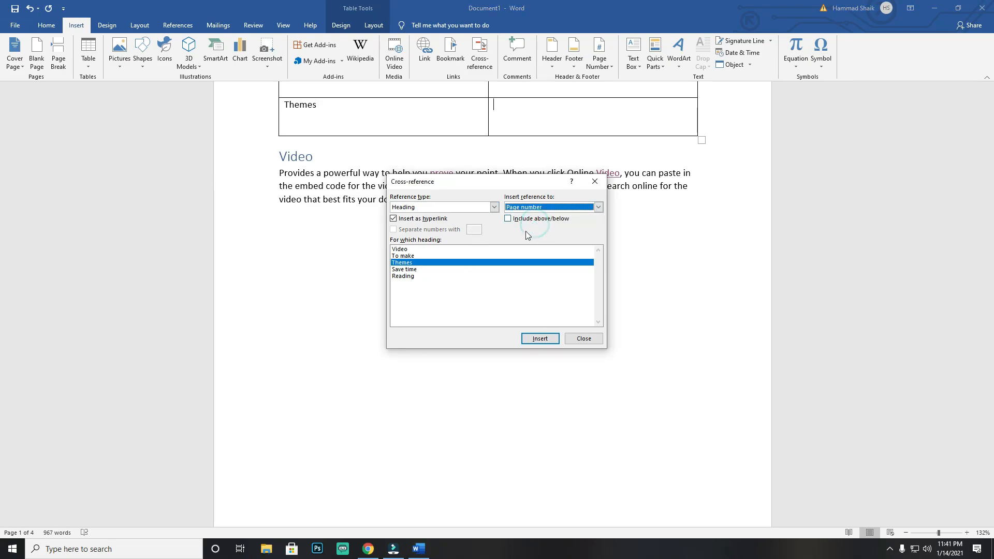
pyautogui.click(575, 338)
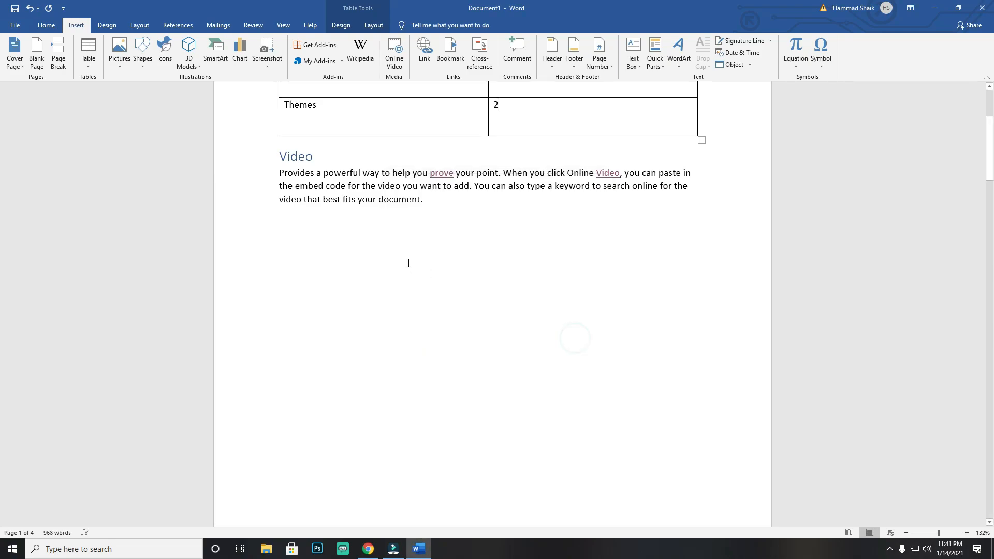
# Step: Follow the Themes cross-reference in the table to its heading, return to the table and follow it again
pyautogui.scroll(3, 408, 263)
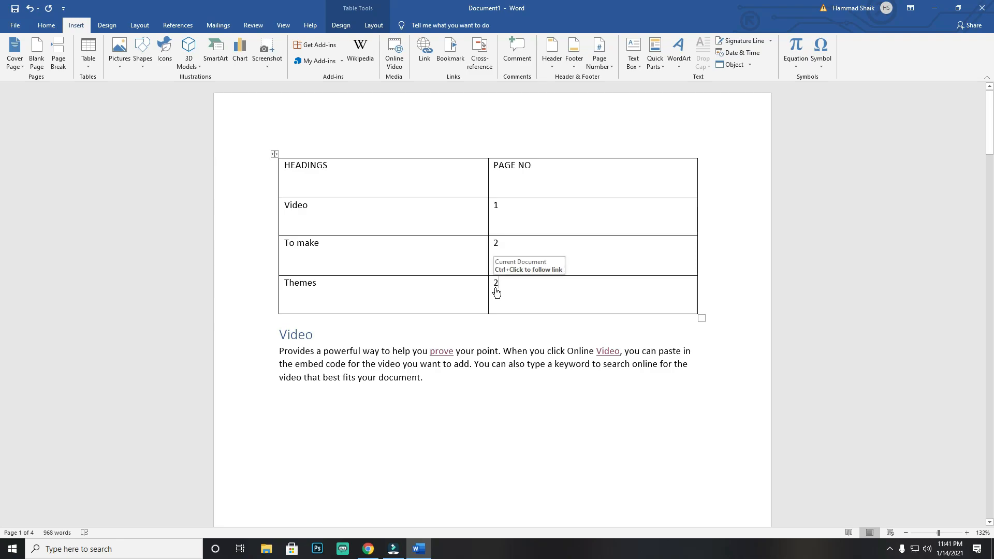
pyautogui.keyDown('ctrl'); pyautogui.click(299, 283); pyautogui.keyUp('ctrl')
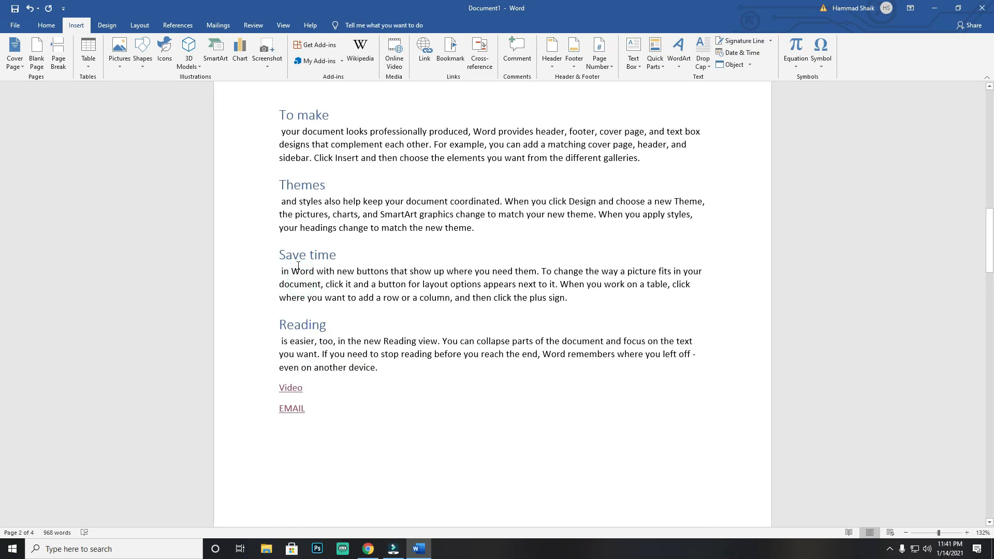
pyautogui.scroll(15, 298, 266)
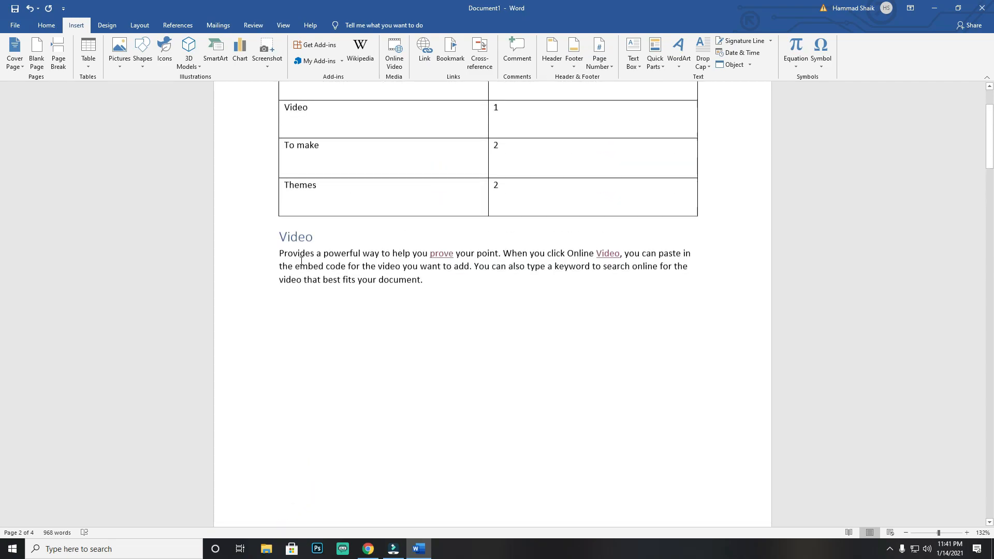
pyautogui.keyDown('ctrl'); pyautogui.click(297, 284); pyautogui.keyUp('ctrl')
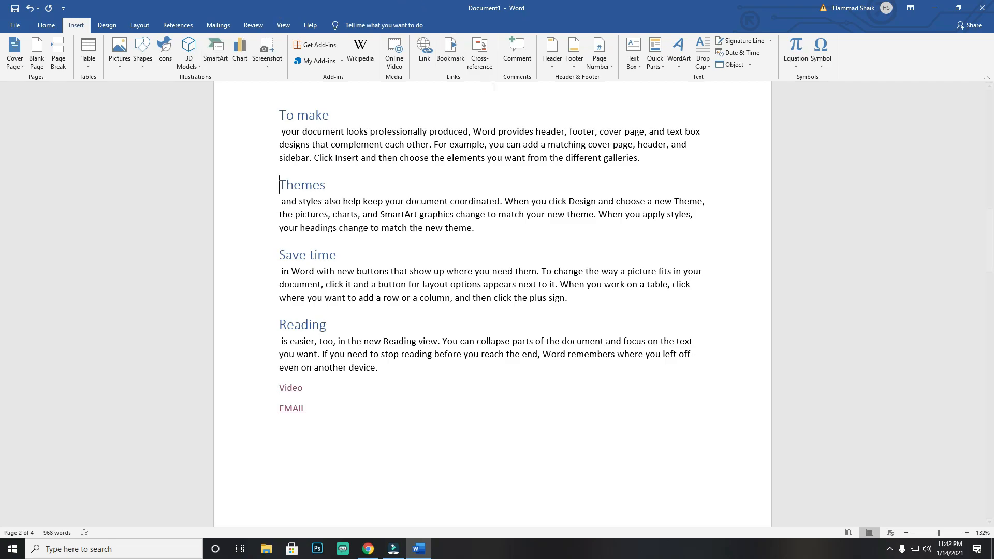
# Step: Add the comment "THIS IS A COMMENT" to the word "provides" in the To make paragraph
pyautogui.scroll(3, 419, 338)
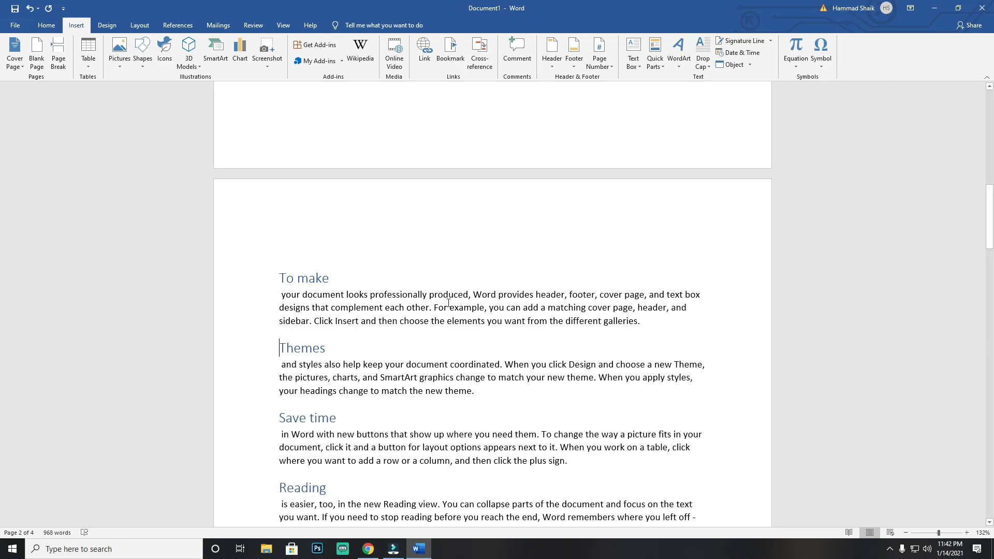
pyautogui.doubleClick(514, 296)
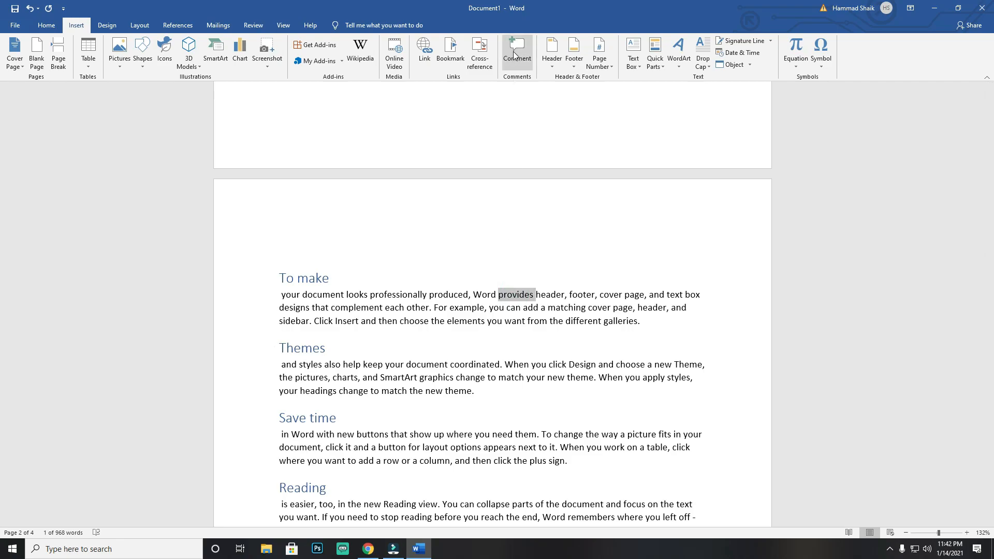
pyautogui.click(514, 53)
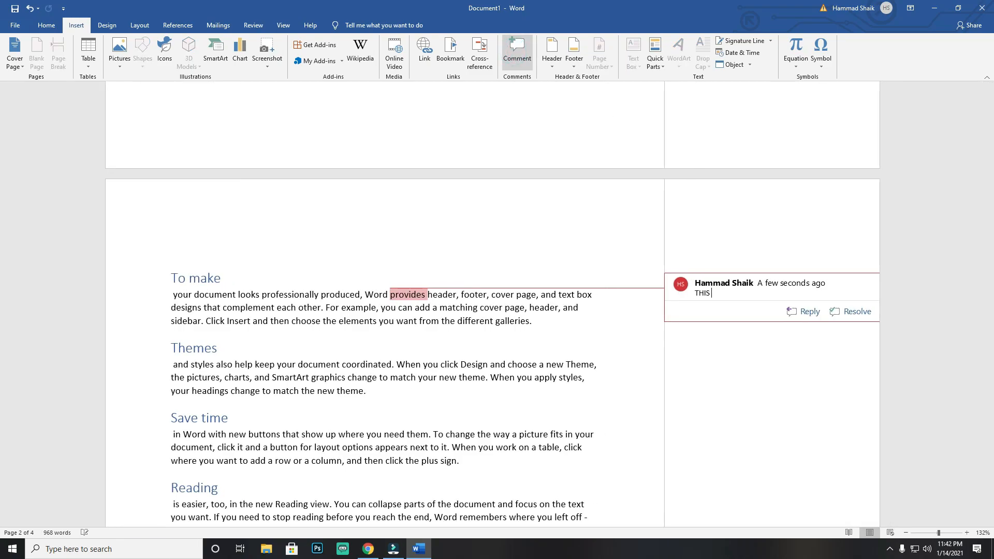
pyautogui.write('THIS IS A COMMENT')
pyautogui.click(474, 319)
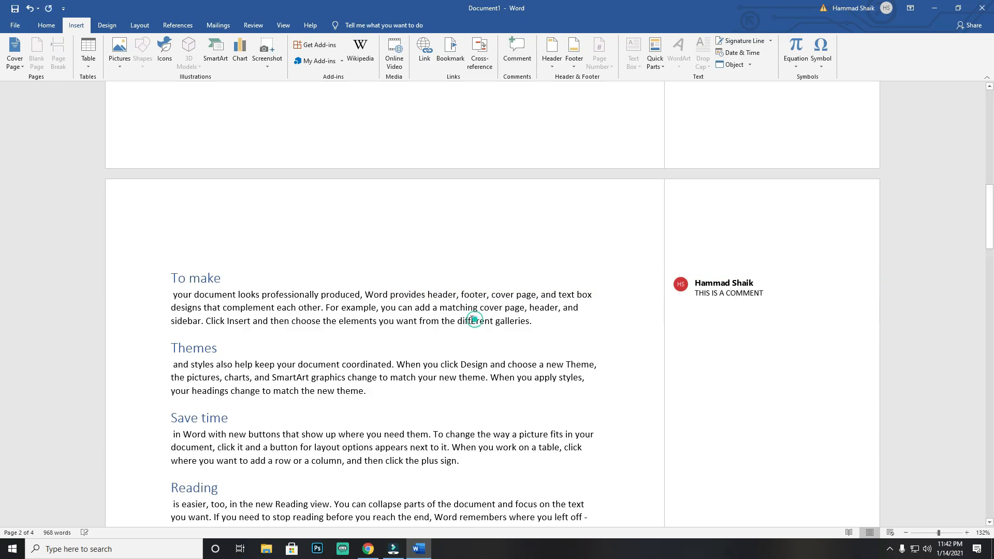
# Step: Start a reply to the comment on "provides", leave it empty, and delete the whole comment
pyautogui.scroll(3, 424, 271)
pyautogui.scroll(-4, 536, 271)
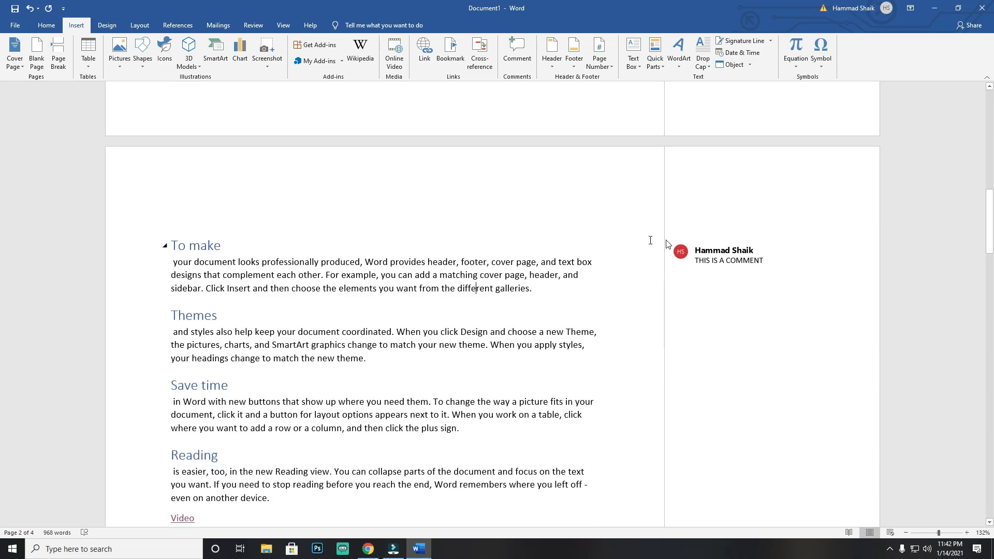
pyautogui.click(746, 253)
pyautogui.hotkey('ctrl', 'a')
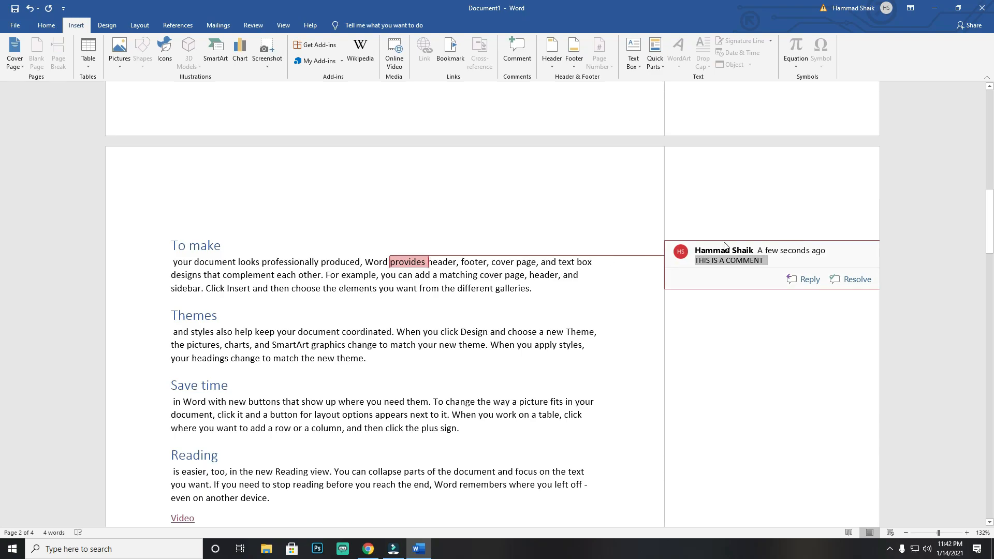
pyautogui.click(795, 279)
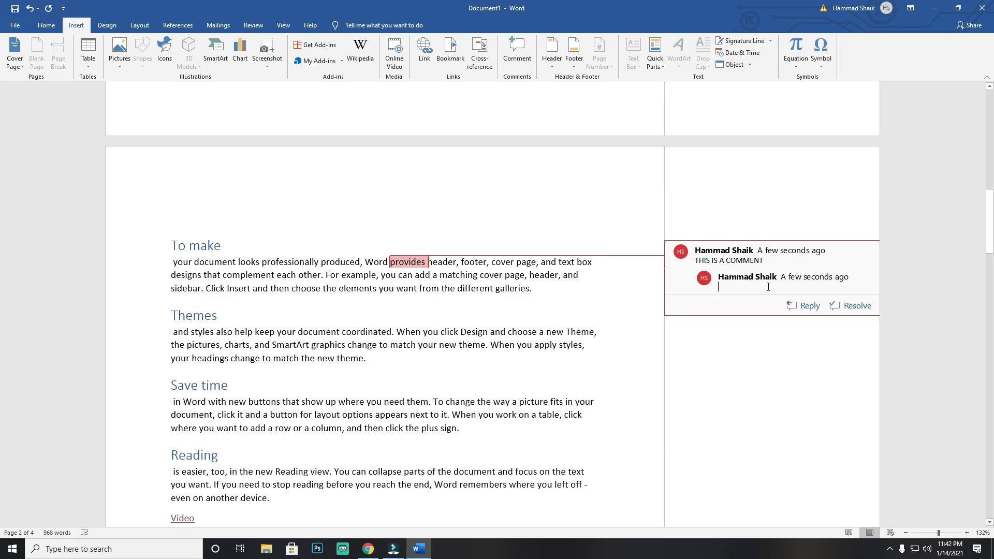
pyautogui.rightClick(705, 257)
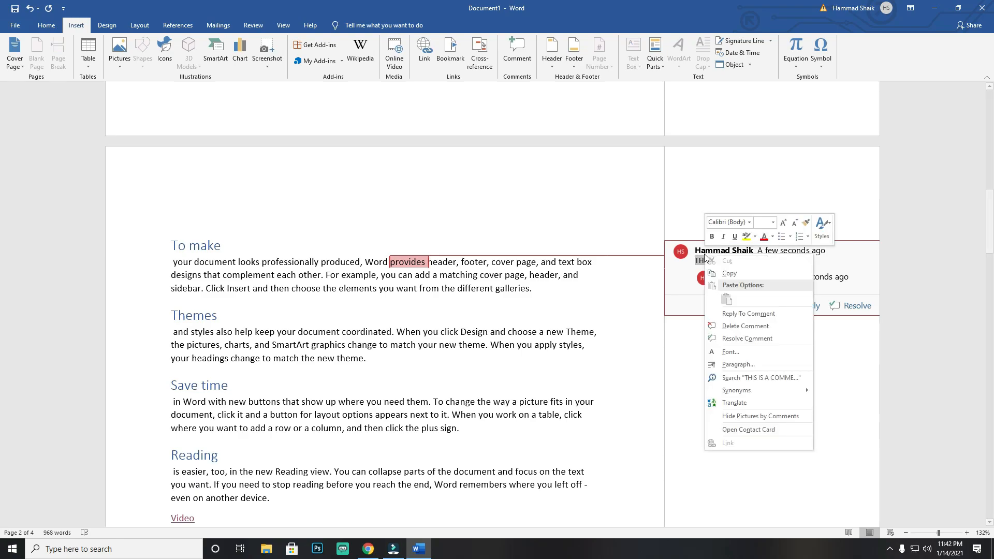
pyautogui.click(745, 326)
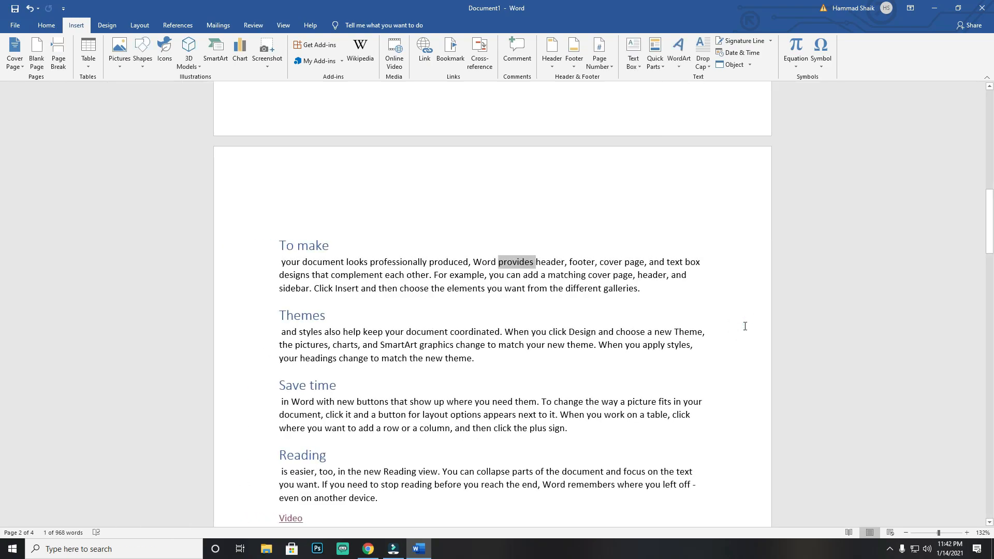